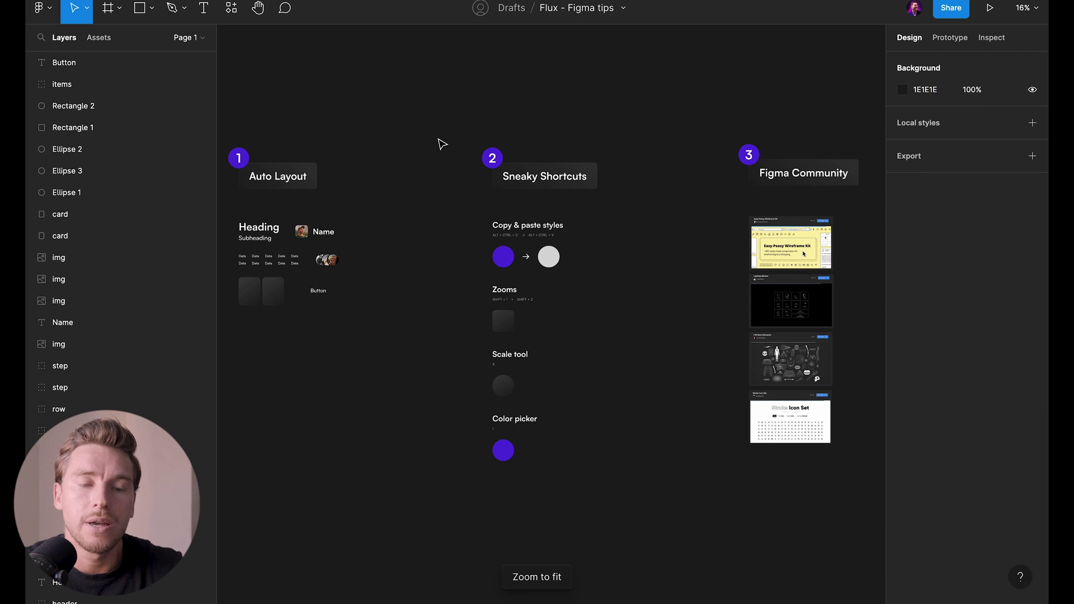
Apply auto layout to the Heading and Subheading texts together
scroll(442, 144, left, 3)
scroll(480, 148, up, 6)
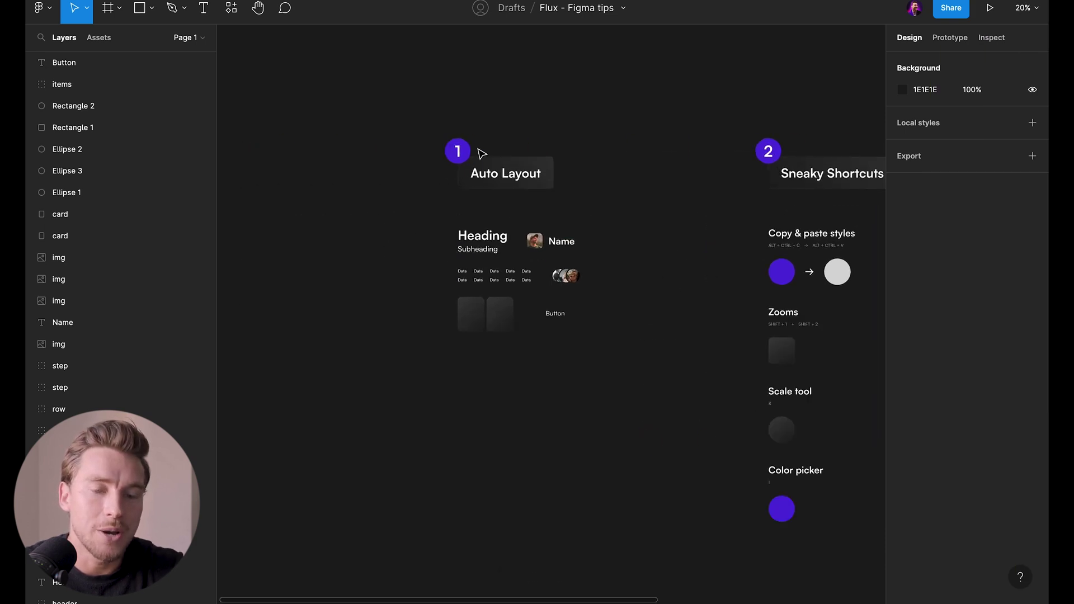
scroll(538, 139, down, 2)
scroll(538, 139, up, 1)
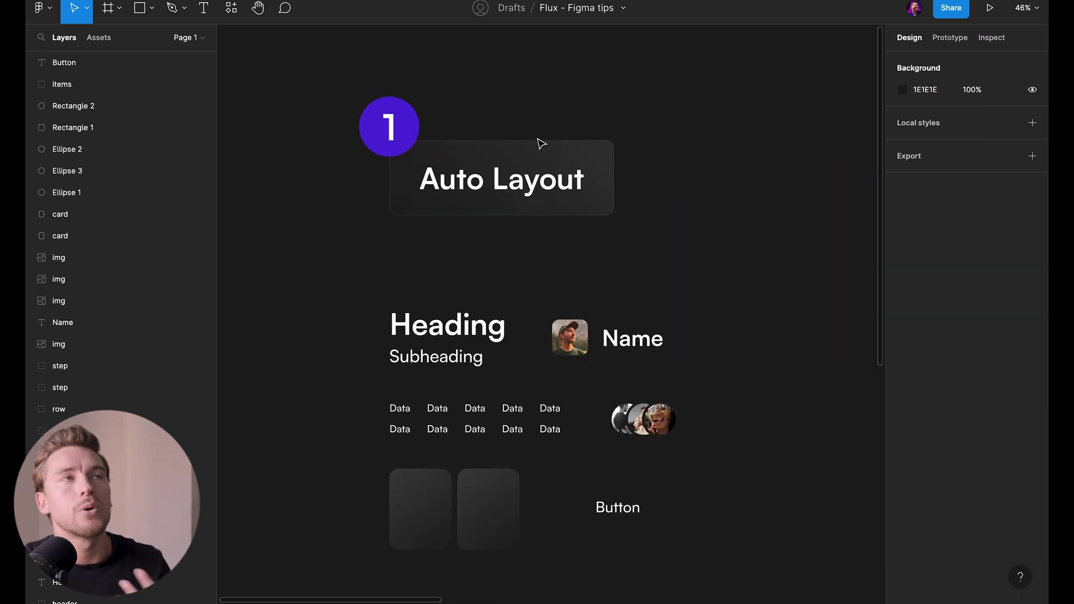
scroll(538, 139, down, 1)
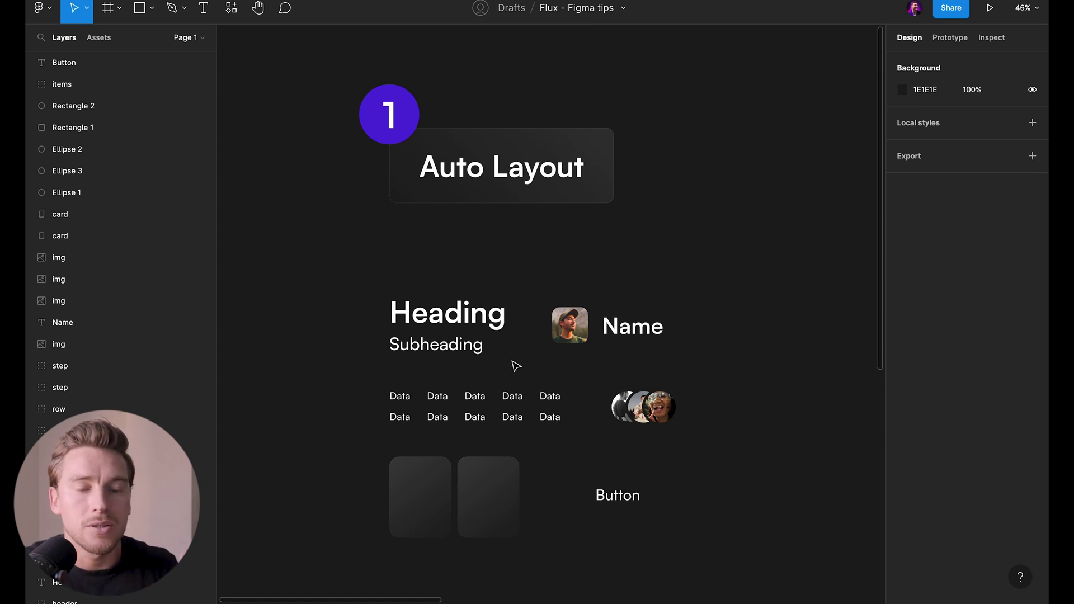
scroll(478, 352, up, 5)
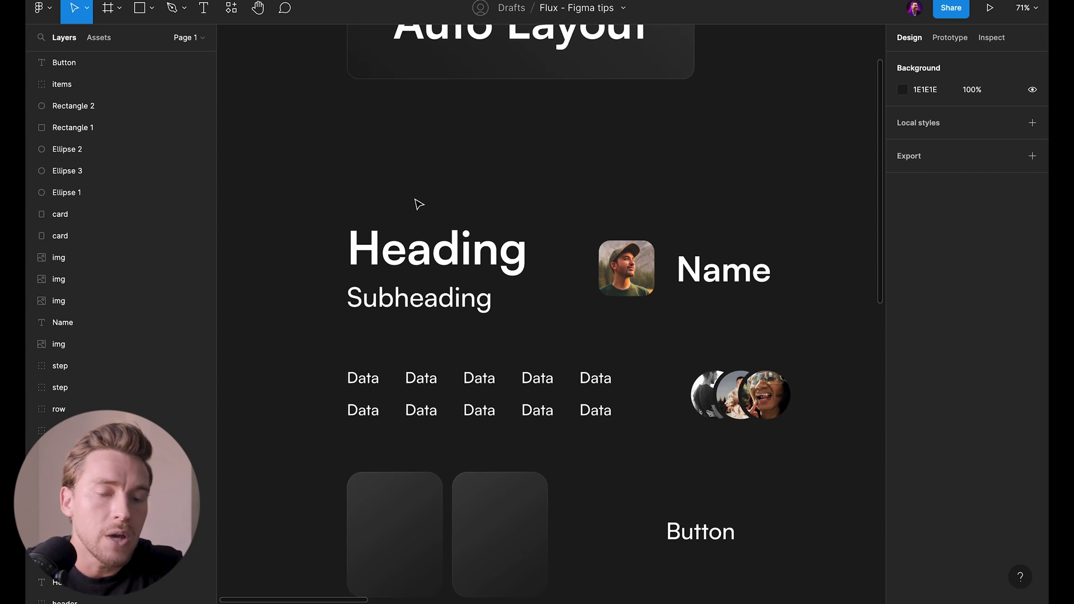
click(416, 241)
click(384, 301)
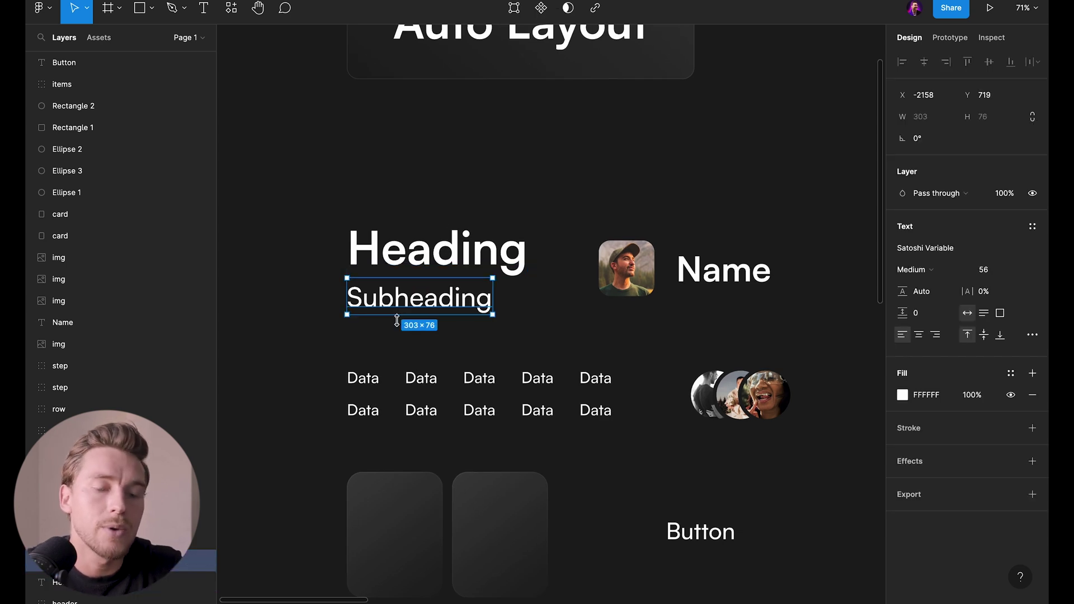
shift+click(369, 231)
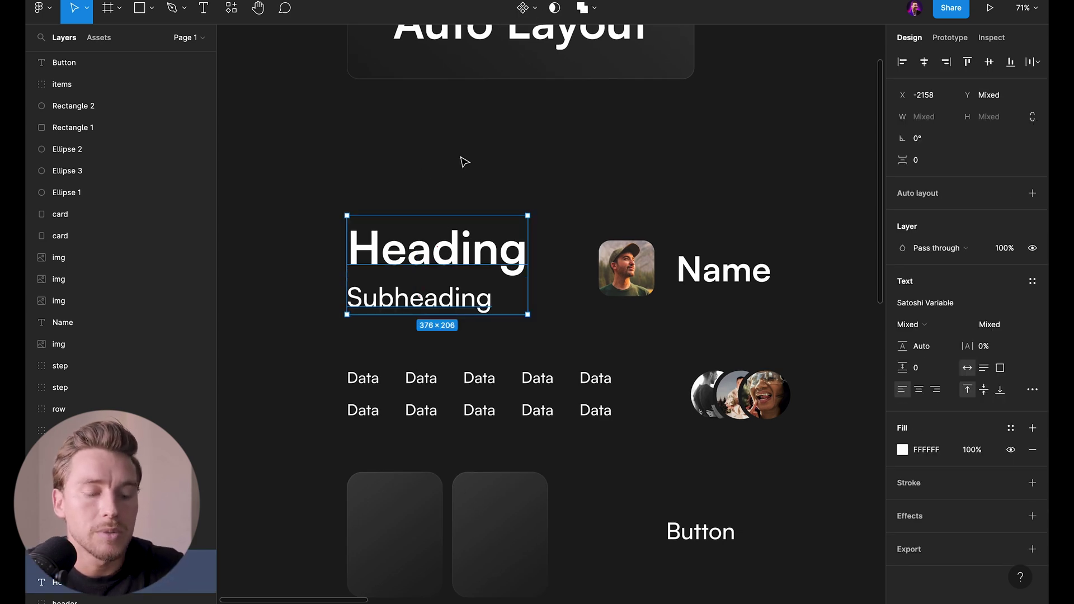
key(shift+a)
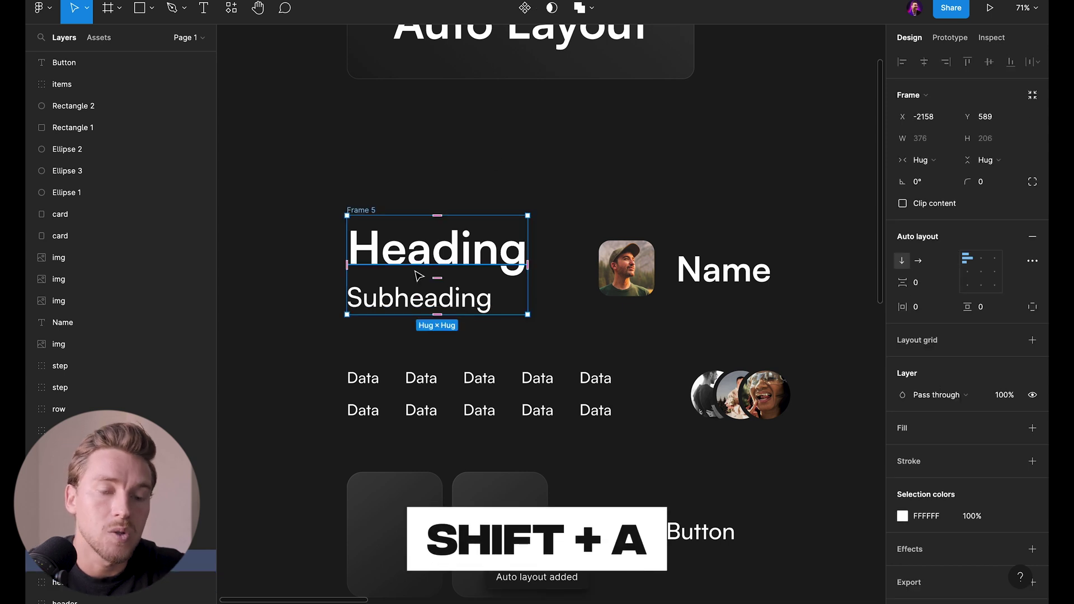
Try different auto layout gaps between the heading and subheading, including 16, 8 and 48
click(921, 283)
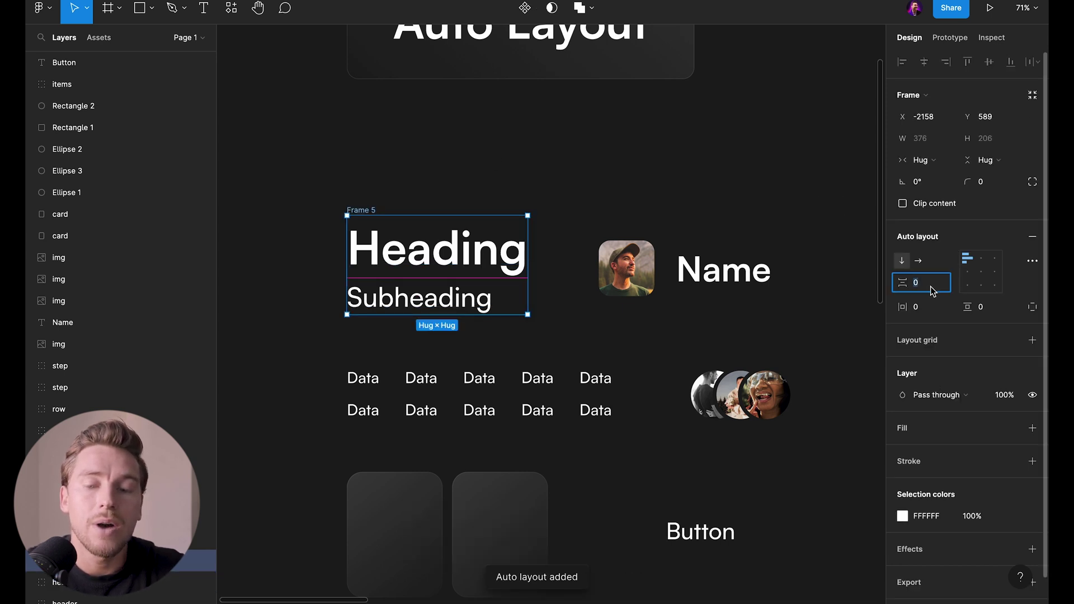
text(16)
key(Return)
key(shift+Up)
key(shift+Up)
key(shift+Up)
key(shift+Down)
key(shift+Down)
key(shift+Down)
key(shift+Down)
key(shift+Up)
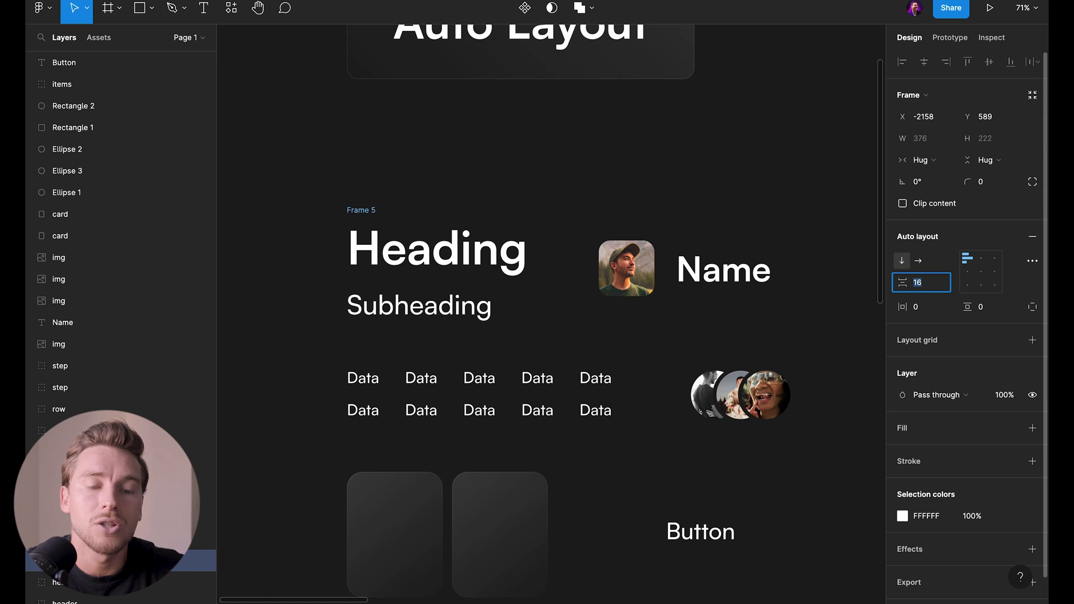
key(shift+Down)
key(shift+Down)
key(shift+Up)
key(shift+Up)
key(shift+Down)
key(shift+Down)
key(shift+Up)
key(shift+Up)
key(shift+Up)
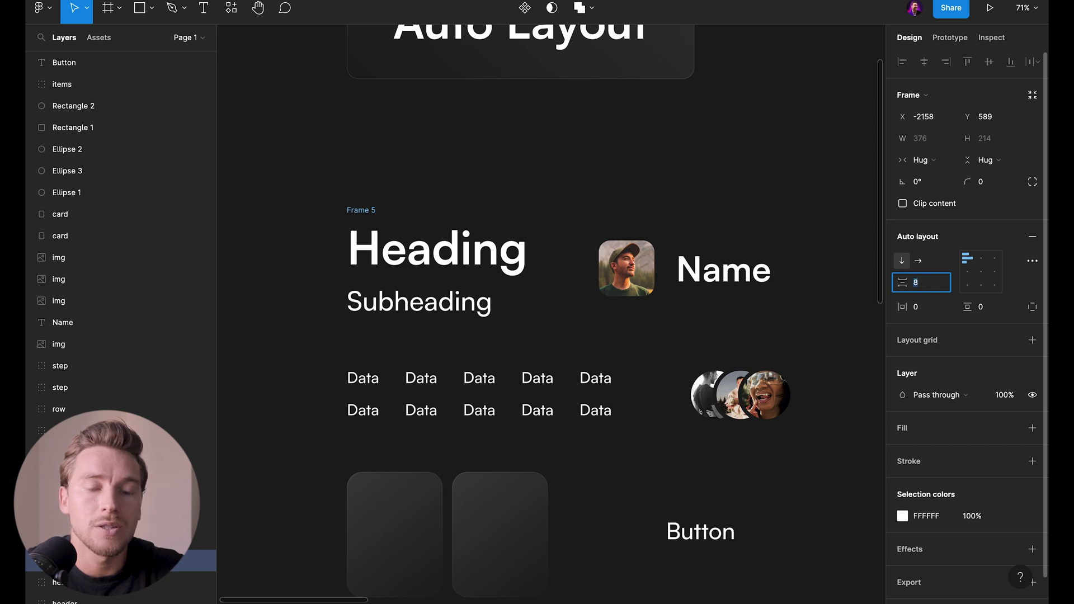
key(shift+Down)
key(shift+Down)
key(shift+Down)
key(shift+Up)
key(shift+Up)
key(shift+Up)
key(shift+Up)
key(shift+Up)
key(shift+Up)
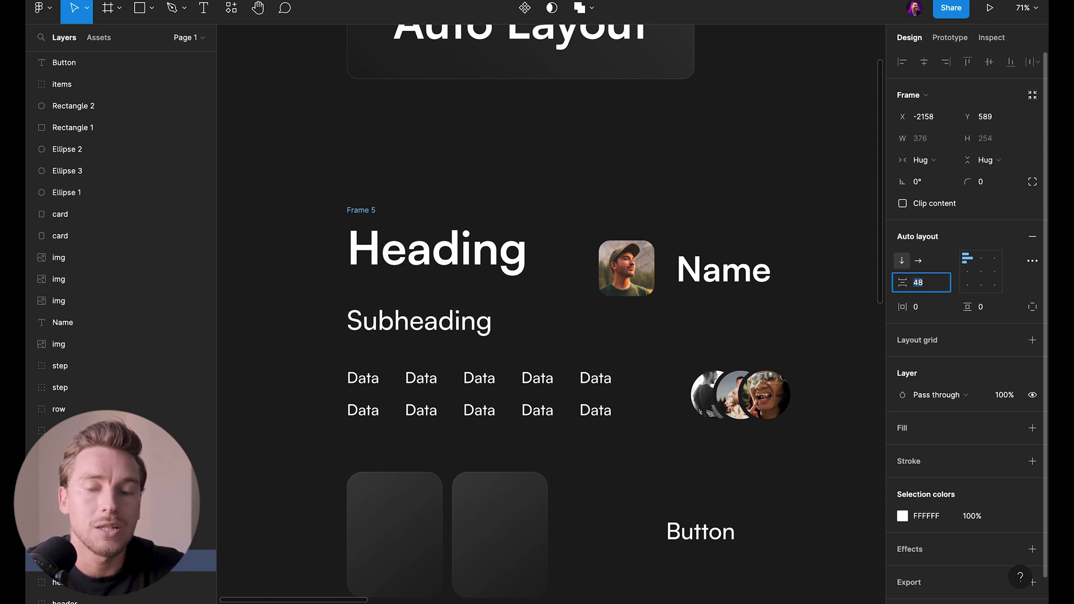
Set the gap between the heading and subheading to 0
key(shift+Down)
key(shift+Down)
text(8)
key(Return)
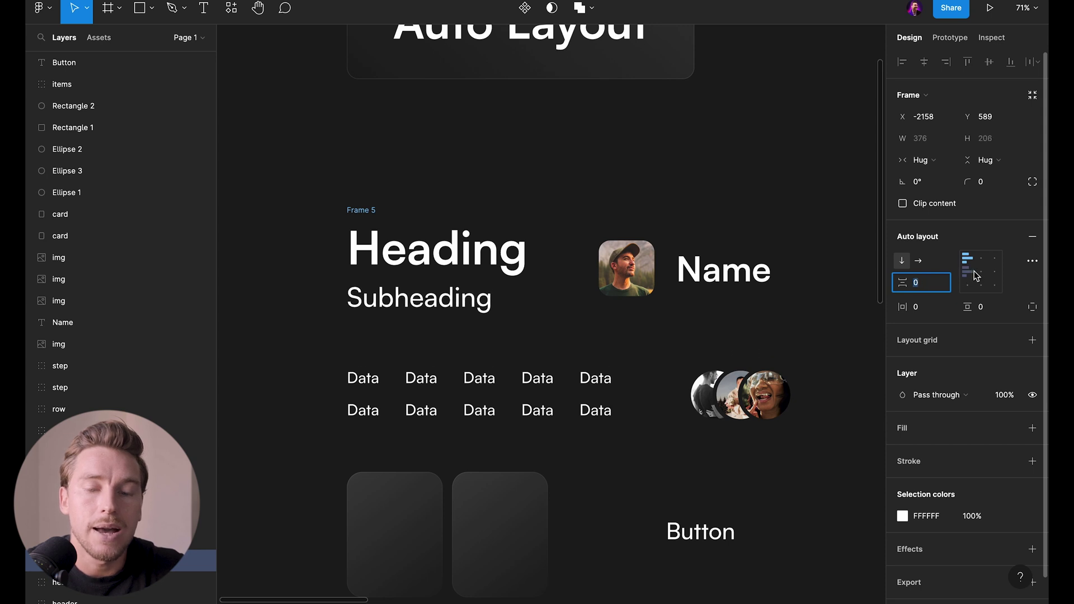
Toggle the heading frame's auto layout direction between horizontal and vertical, ending on vertical
click(918, 261)
click(904, 262)
click(919, 262)
click(903, 263)
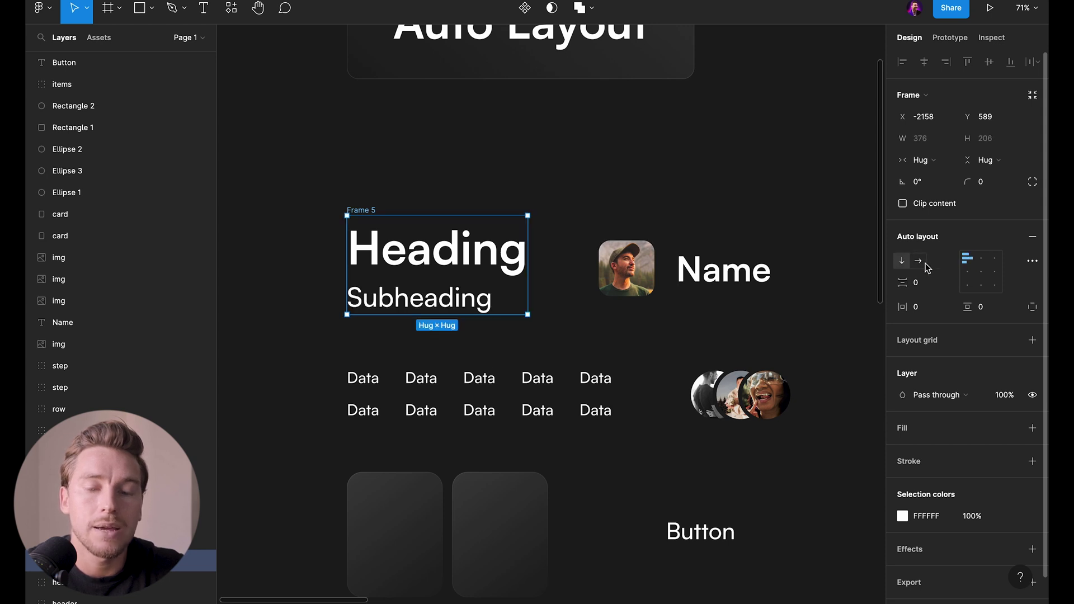
click(922, 263)
click(904, 263)
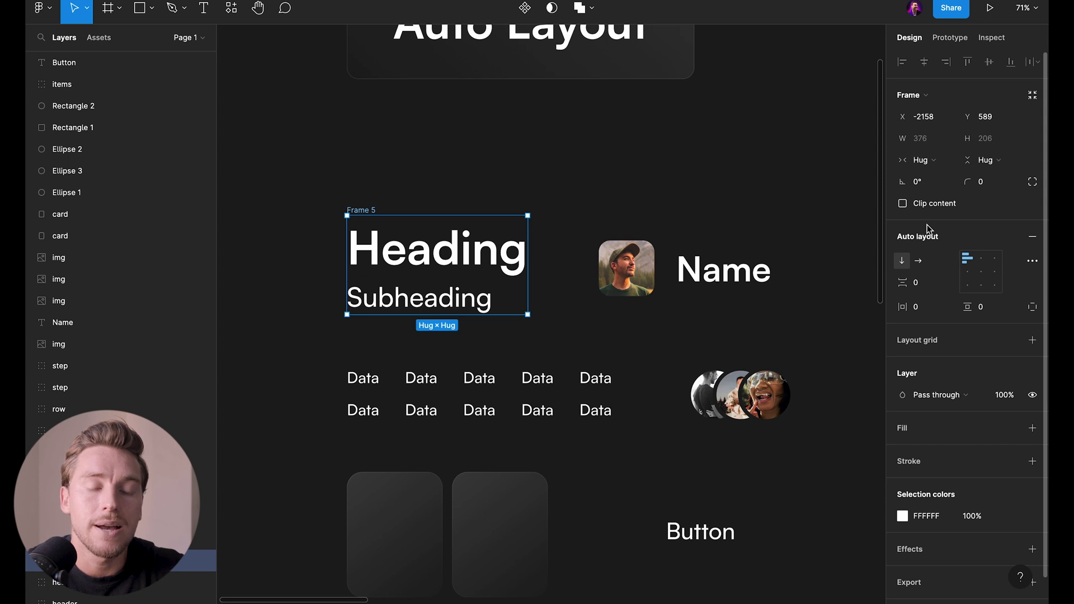
Try the heading frame in a horizontal direction with middle-left alignment and return it to vertical
click(918, 262)
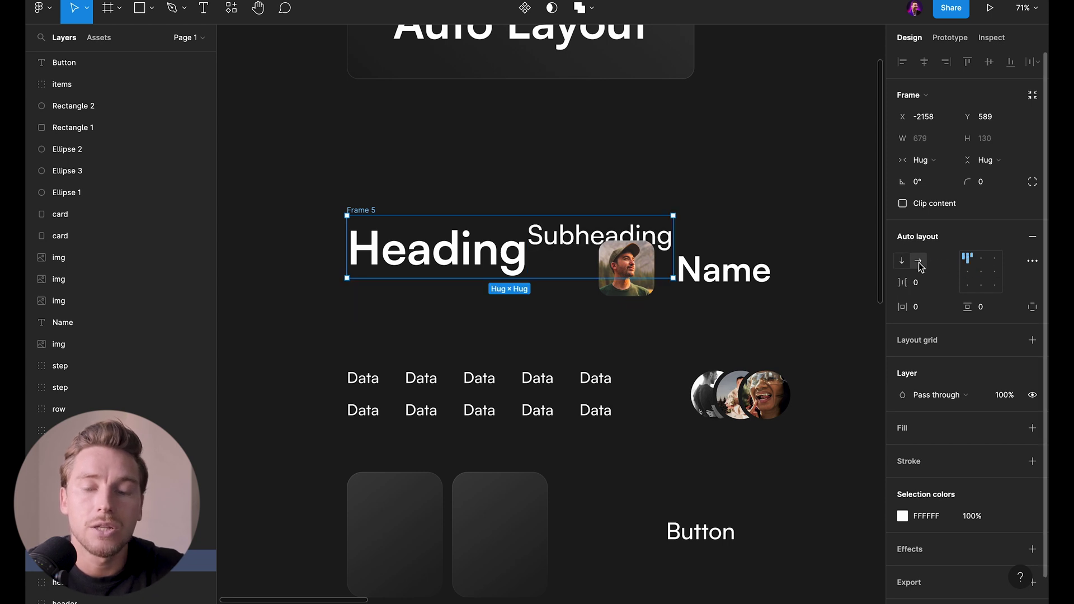
click(968, 274)
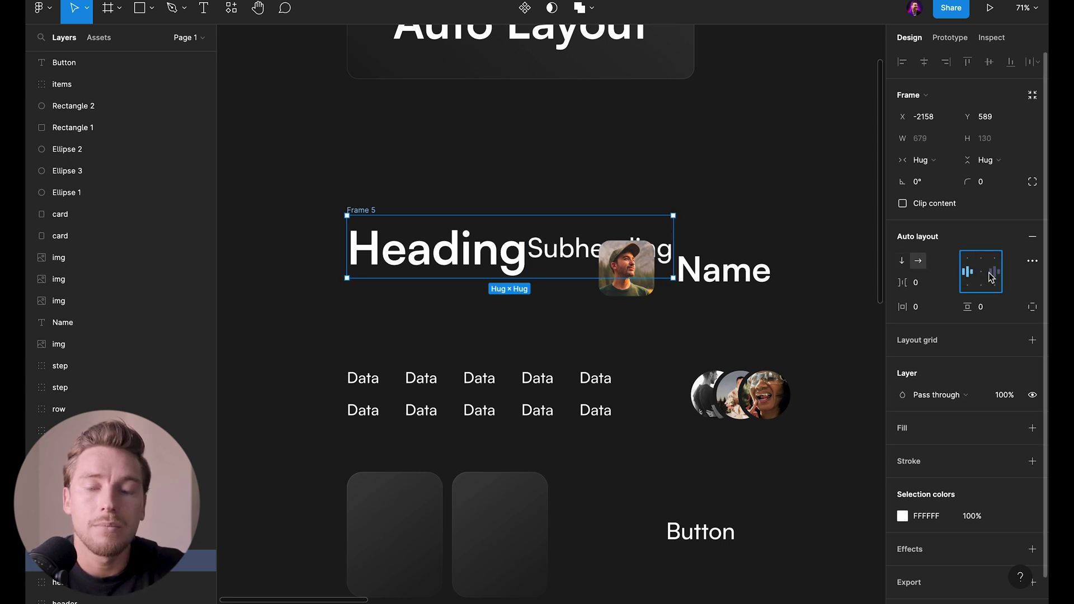
click(966, 277)
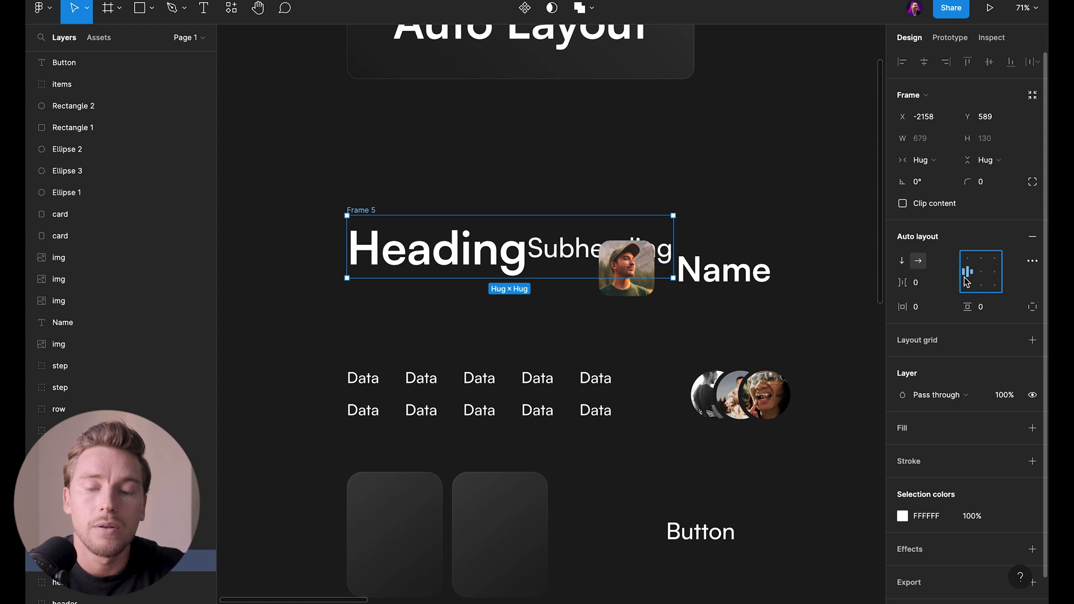
click(902, 263)
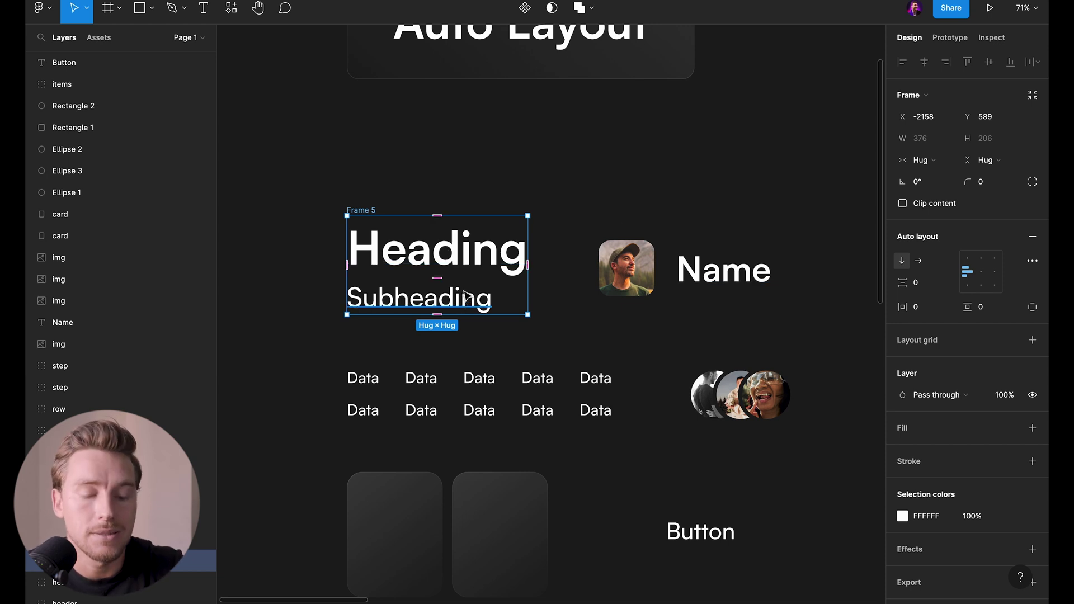
Apply auto layout to the profile image and the Name text together
click(629, 220)
scroll(629, 226, right, 2)
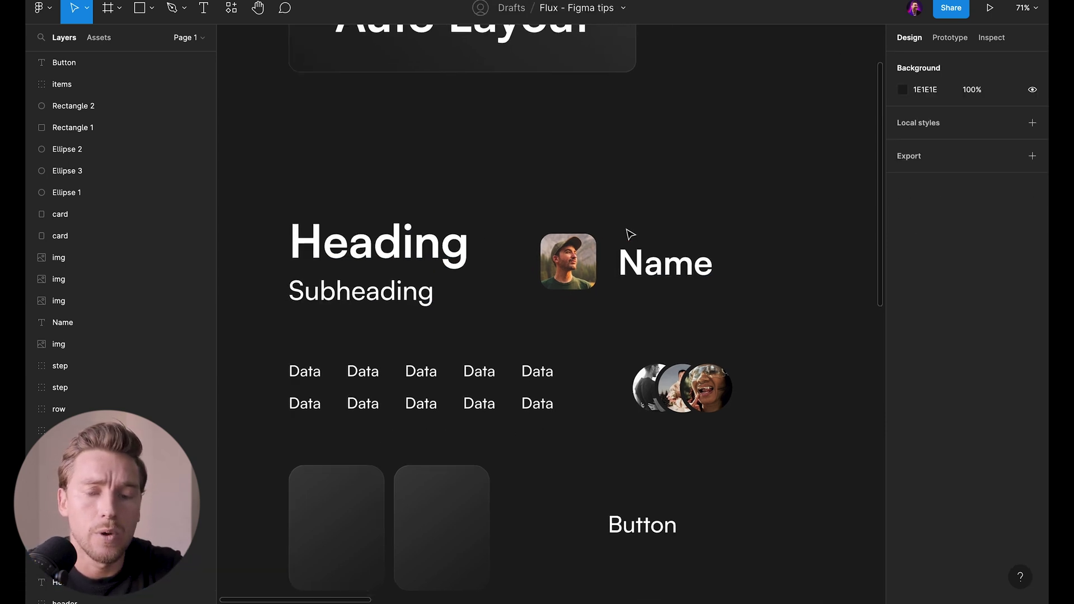
click(586, 263)
scroll(586, 262, down, 2)
shift+click(749, 263)
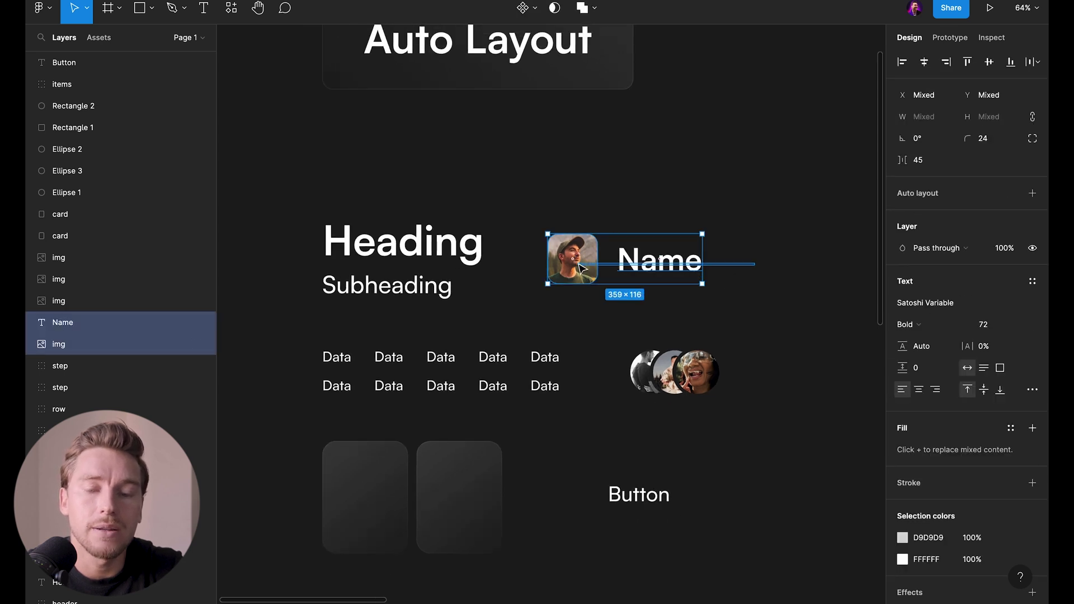
key(shift+a)
scroll(844, 223, up, 3)
Toggle the profile frame's layout direction, ending on horizontal, and set its item gap to 29
click(902, 261)
click(919, 261)
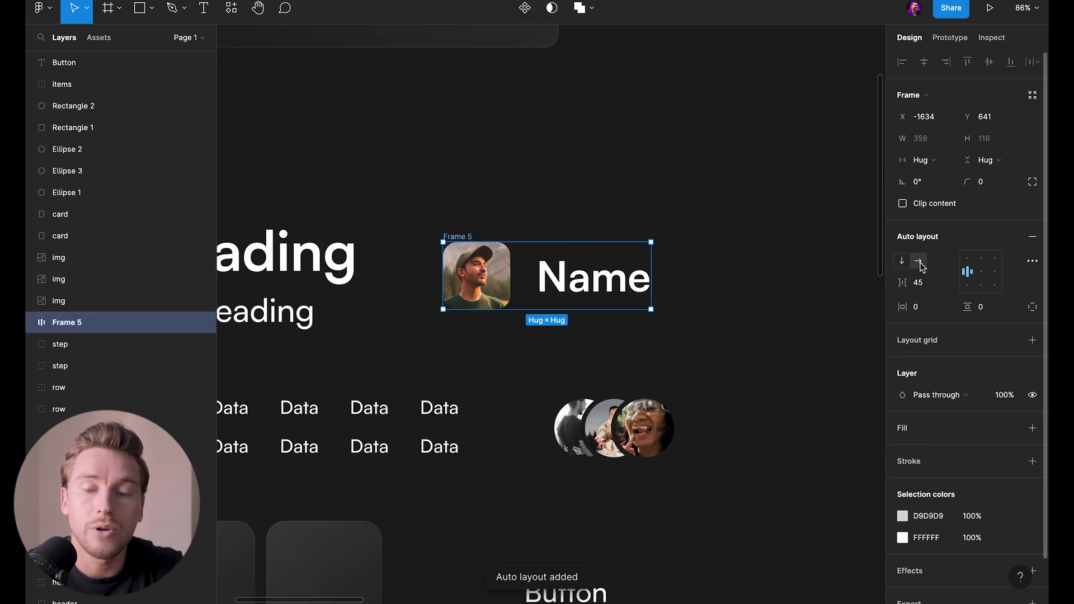
click(901, 261)
click(919, 261)
click(903, 261)
click(919, 261)
mouse_move(902, 282)
mouse_down()
mouse_move(917, 283)
mouse_move(893, 282)
mouse_up()
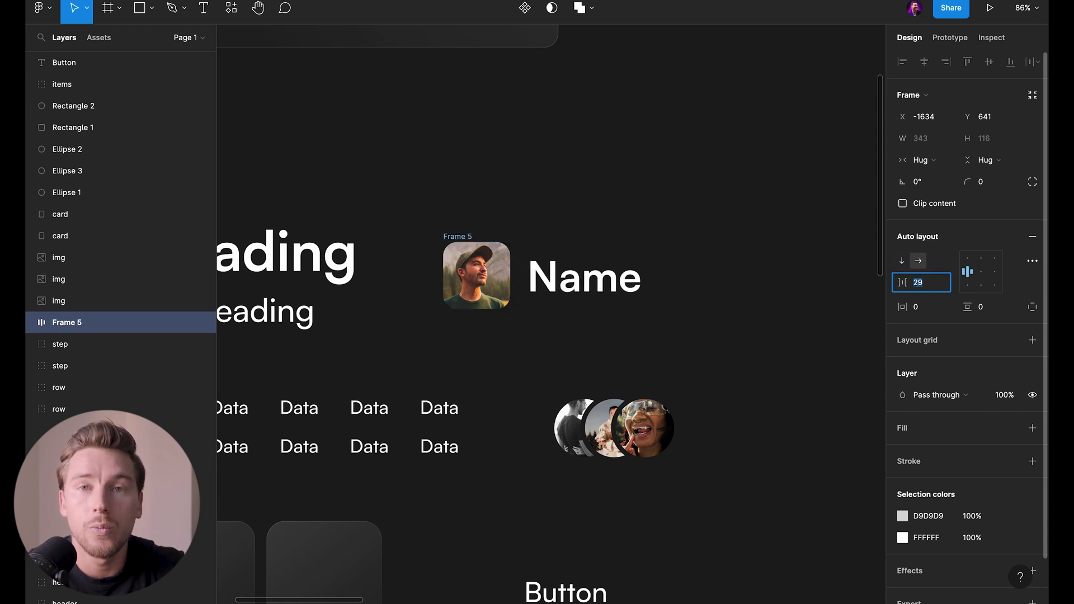
Remove the auto layout frame around the profile image and Name text and combine them into a regular group
key(shift+super+g)
key(super+g)
key(Escape)
Reposition the Name text manually inside the group, vertically centred beside the profile image with a gap of about 49
double_click(613, 282)
drag(579, 280, 603, 277)
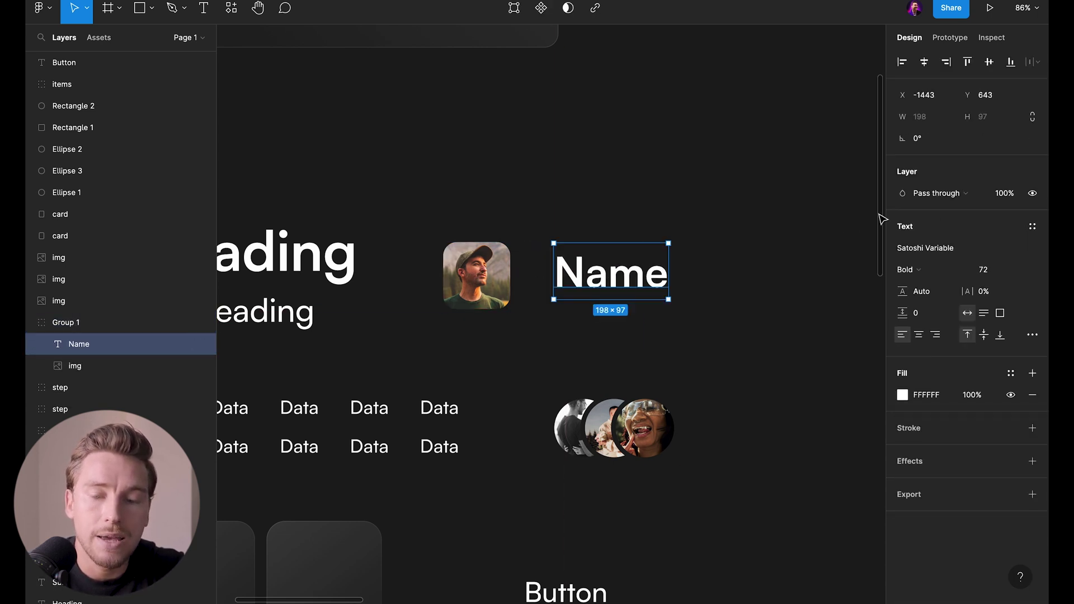
drag(617, 253, 593, 281)
key(super+z)
key(super+z)
key(super+z)
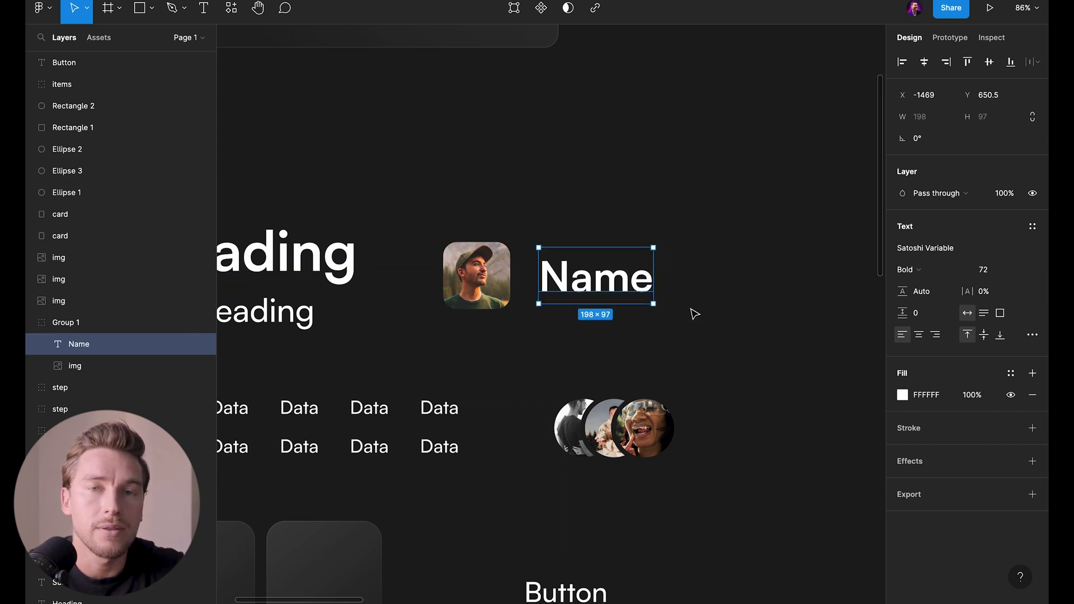
drag(630, 286, 629, 290)
key(super+z)
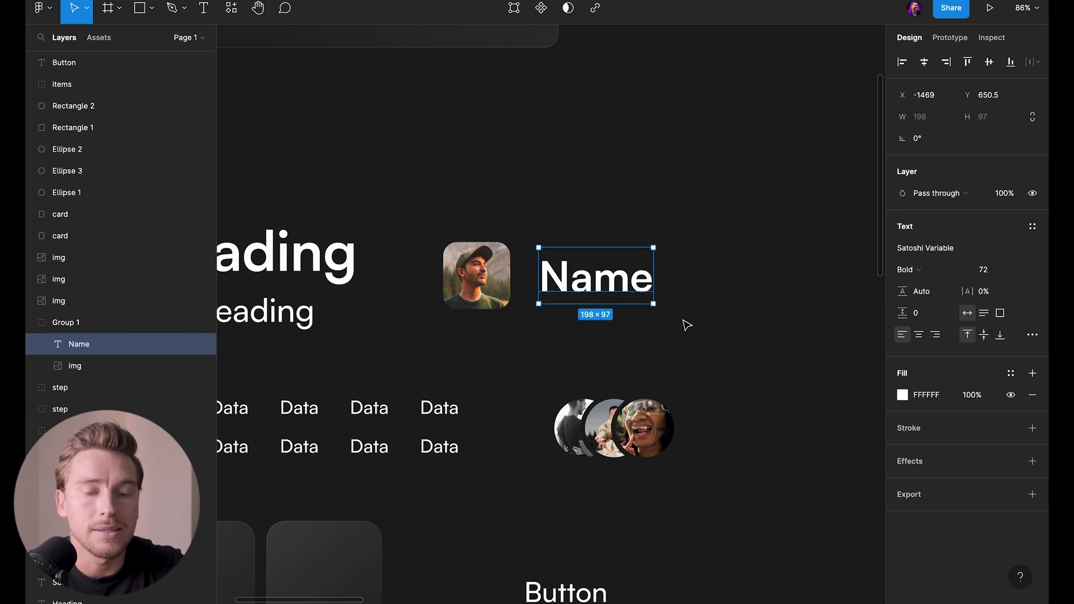
Ungroup the profile image and Name text and clear the selection
click(682, 321)
click(630, 282)
key(shift+super+g)
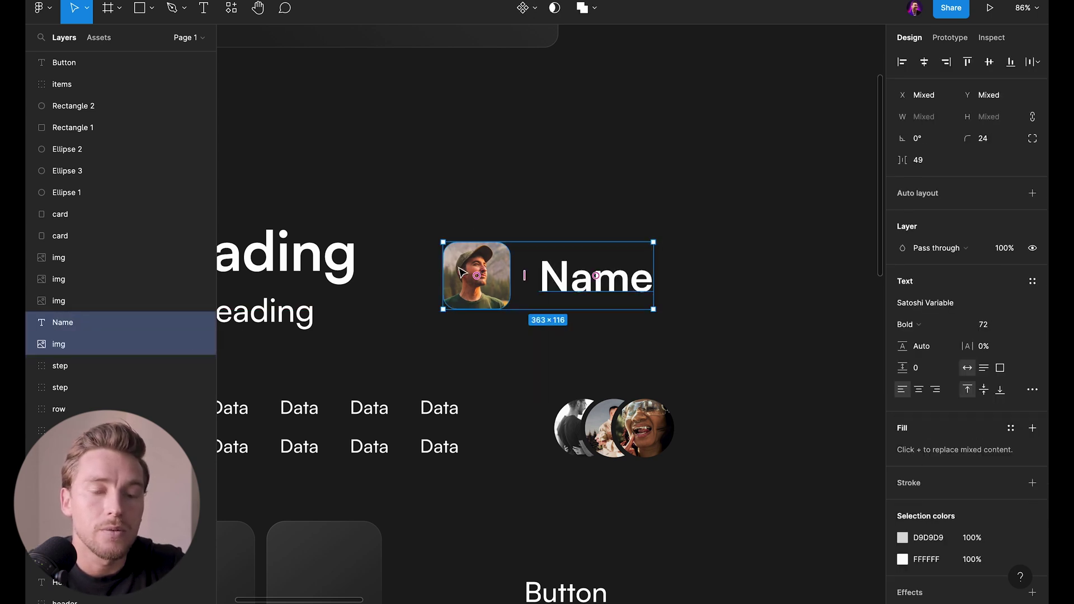
scroll(596, 278, down, 3)
click(460, 269)
scroll(520, 270, up, 4)
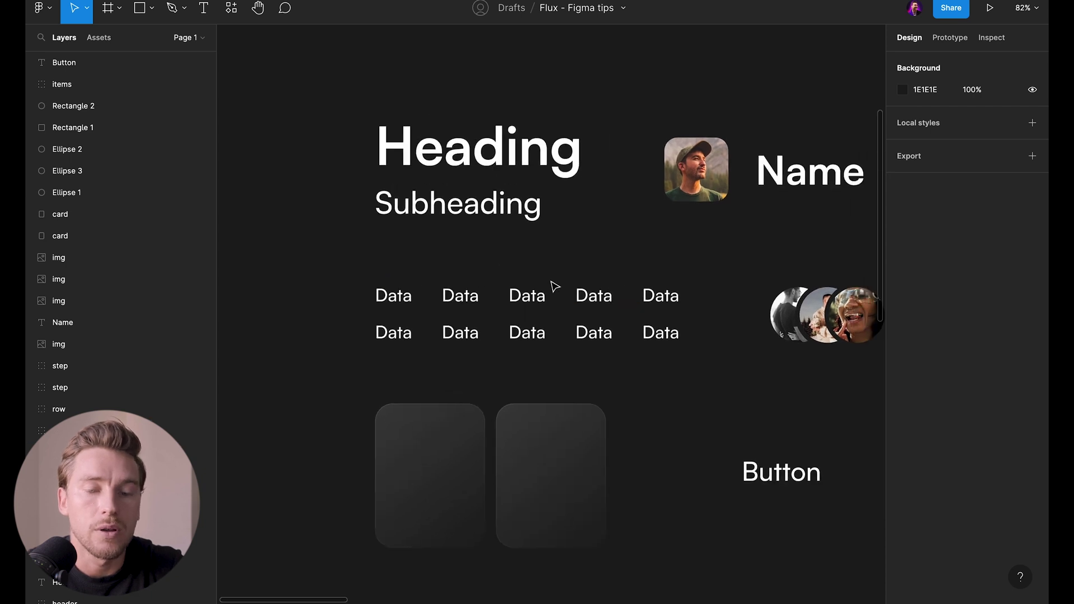
Apply auto layout to the two Data rows together
scroll(551, 283, down, 1)
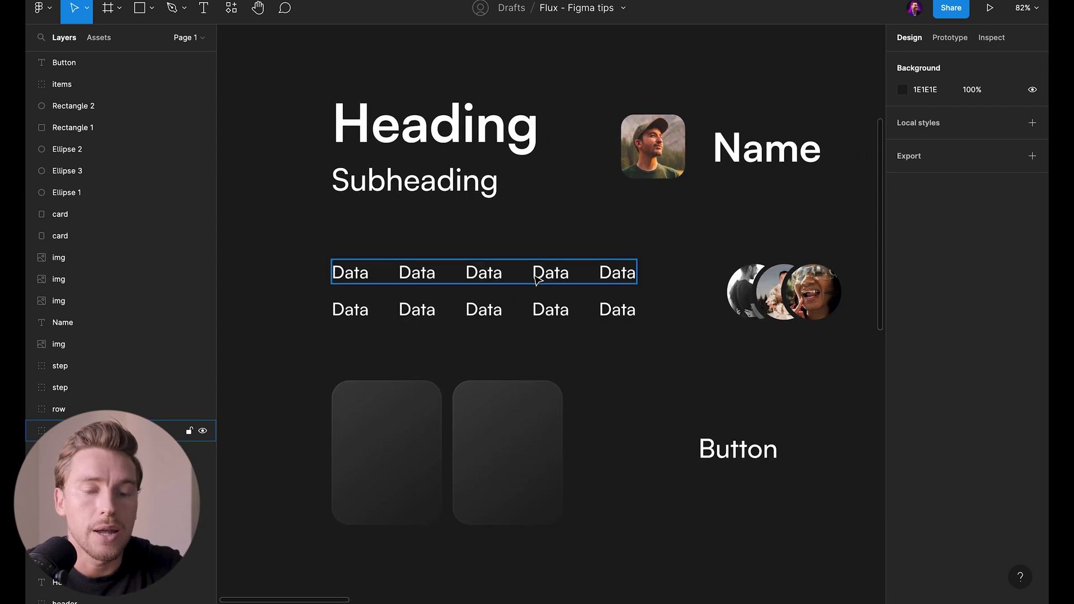
click(451, 278)
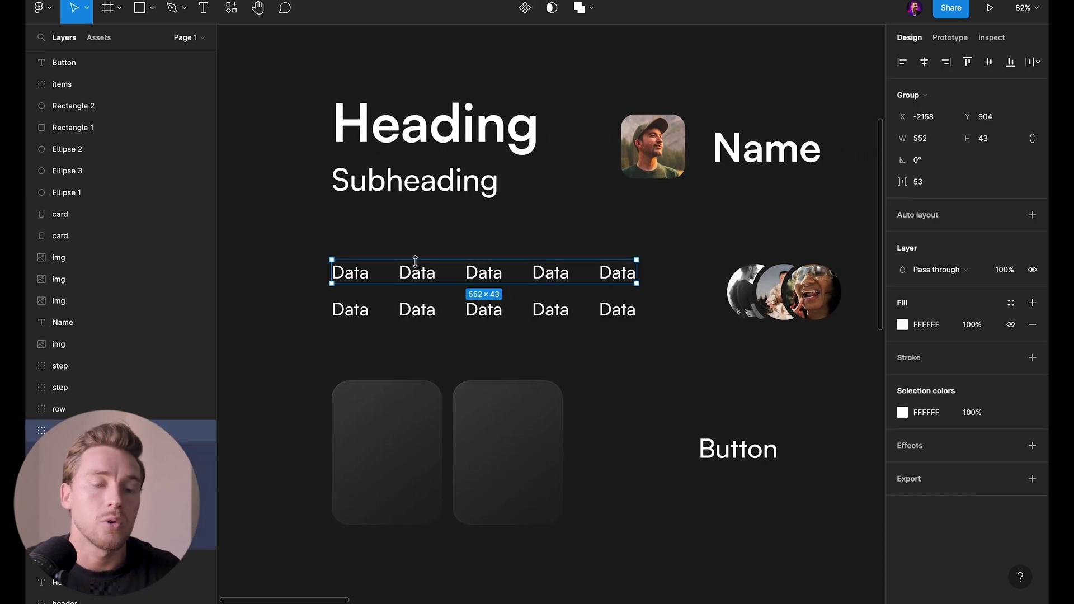
click(431, 246)
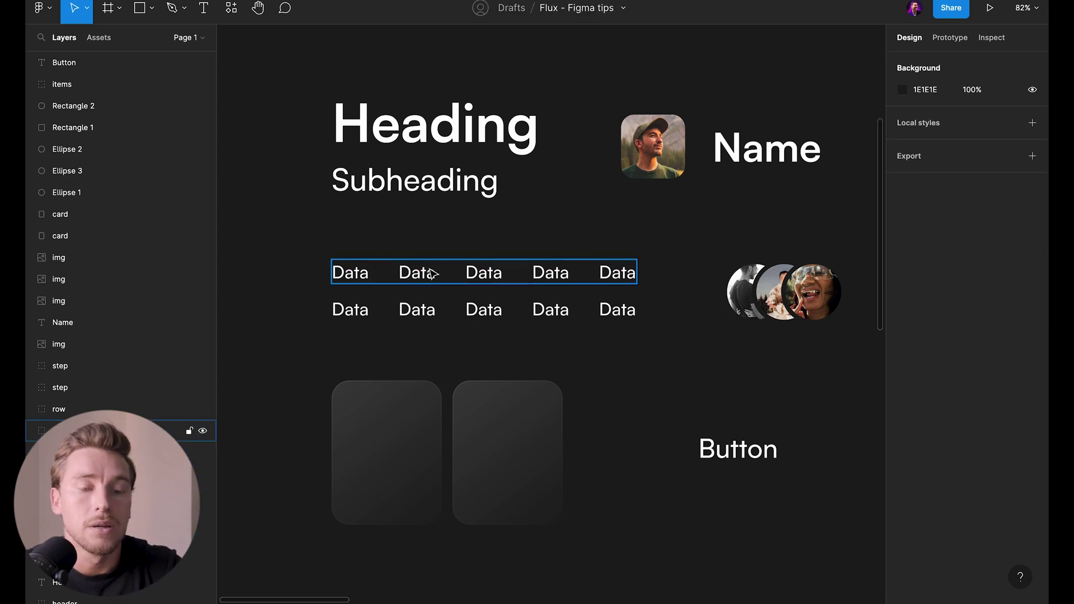
click(427, 279)
shift+click(437, 316)
key(shift+a)
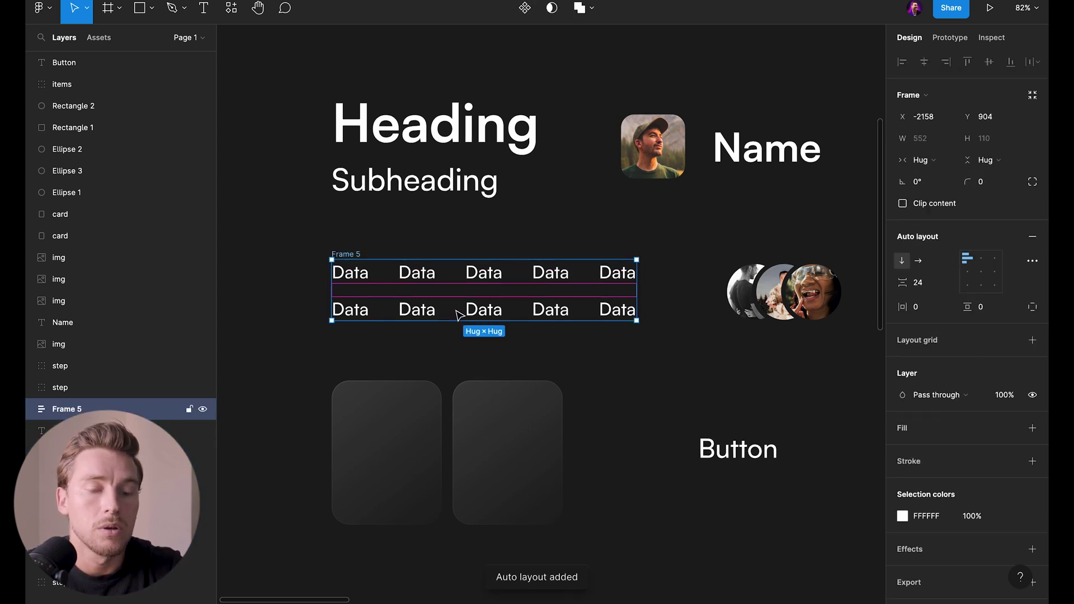
Duplicate the second Data row seven times inside the auto layout frame
click(495, 308)
key(ctrl+d)
key(ctrl+d)
key(ctrl+d)
key(ctrl+d)
key(ctrl+d)
key(ctrl+d)
key(ctrl+d)
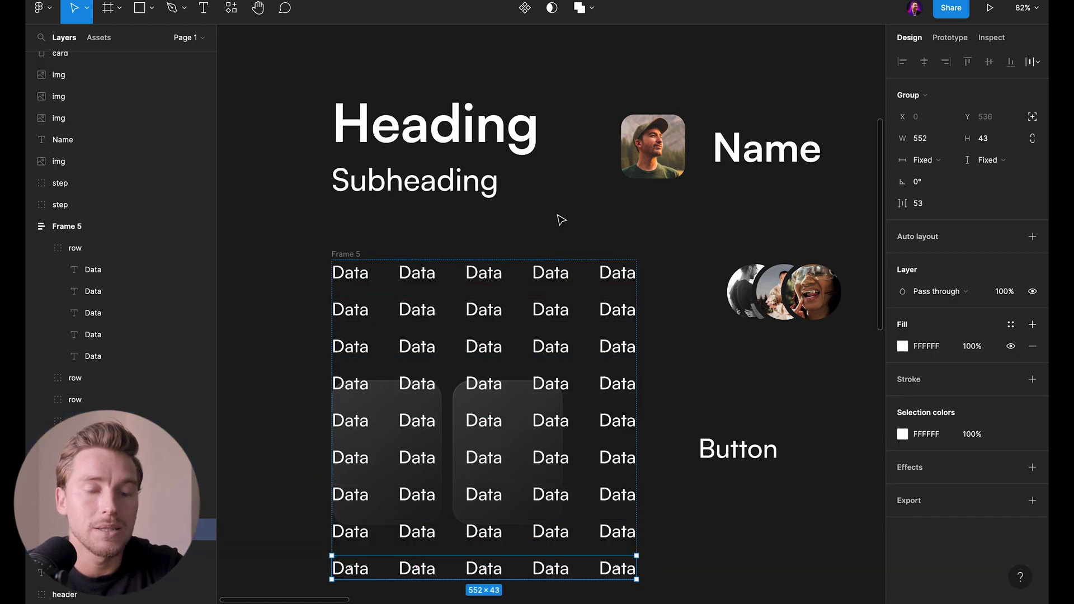
scroll(558, 218, down, 3)
key(Escape)
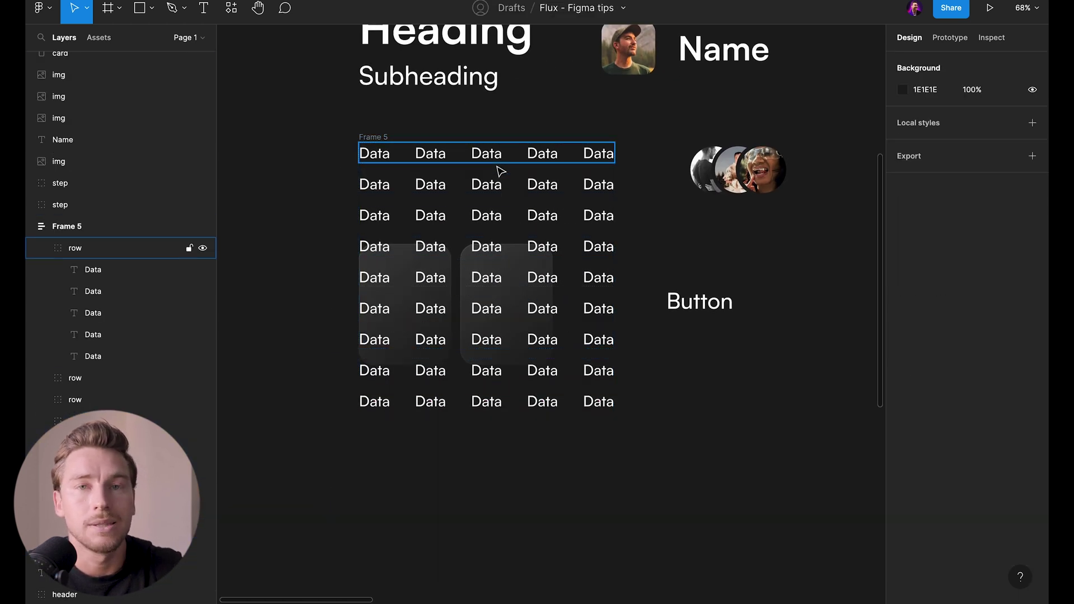
Undo the row duplicates and the auto layout on the Data rows
key(ctrl+z)
key(ctrl+z)
key(ctrl+z)
key(ctrl+z)
key(ctrl+z)
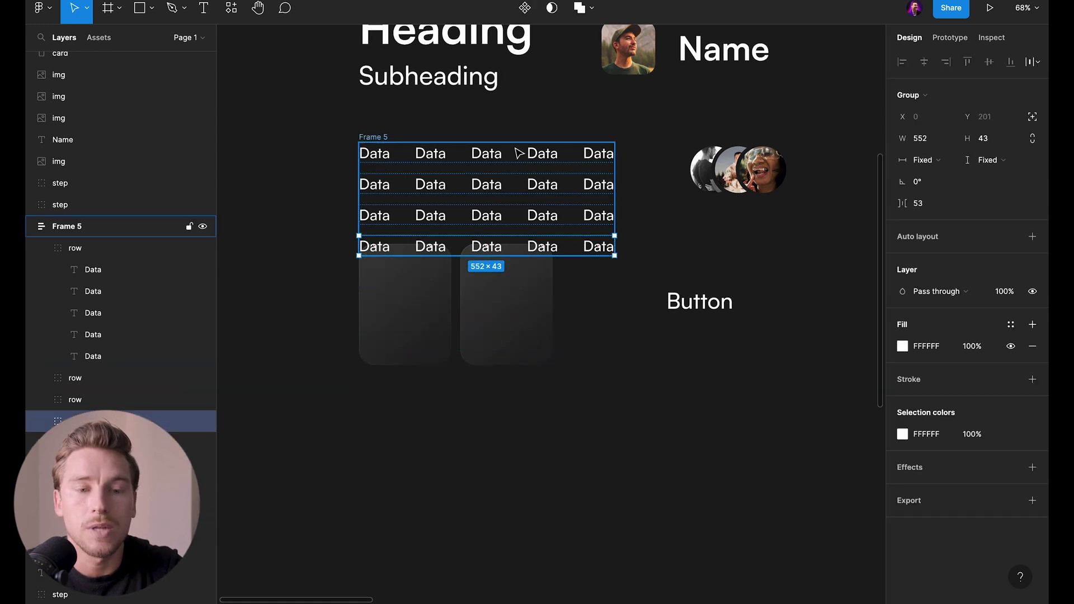
key(ctrl+z)
key(ctrl+z)
key(ctrl+z)
key(ctrl+z)
key(ctrl+z)
scroll(539, 139, right, 3)
scroll(652, 146, up, 1)
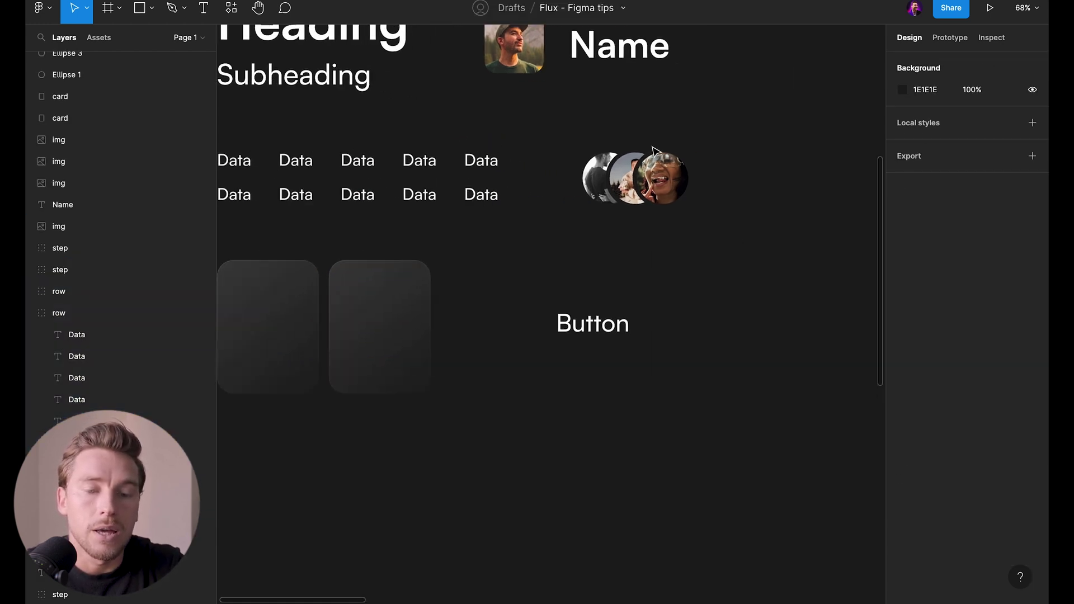
Apply auto layout to the three overlapping circular avatar images
drag(728, 197, 621, 160)
scroll(667, 144, up, 3)
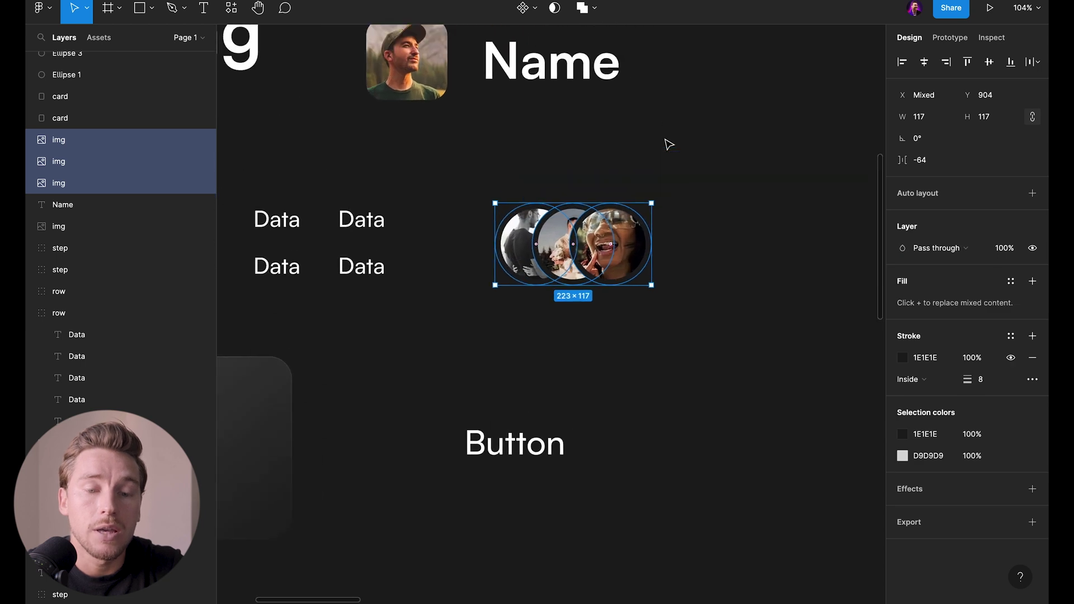
key(shift+a)
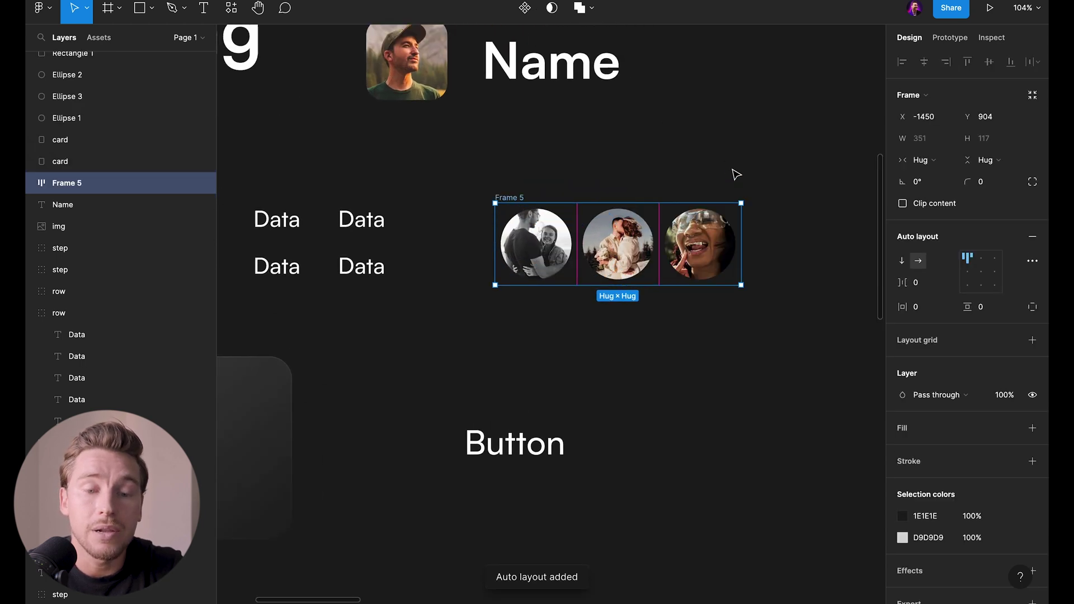
scroll(736, 173, down, 3)
scroll(640, 214, up, 2)
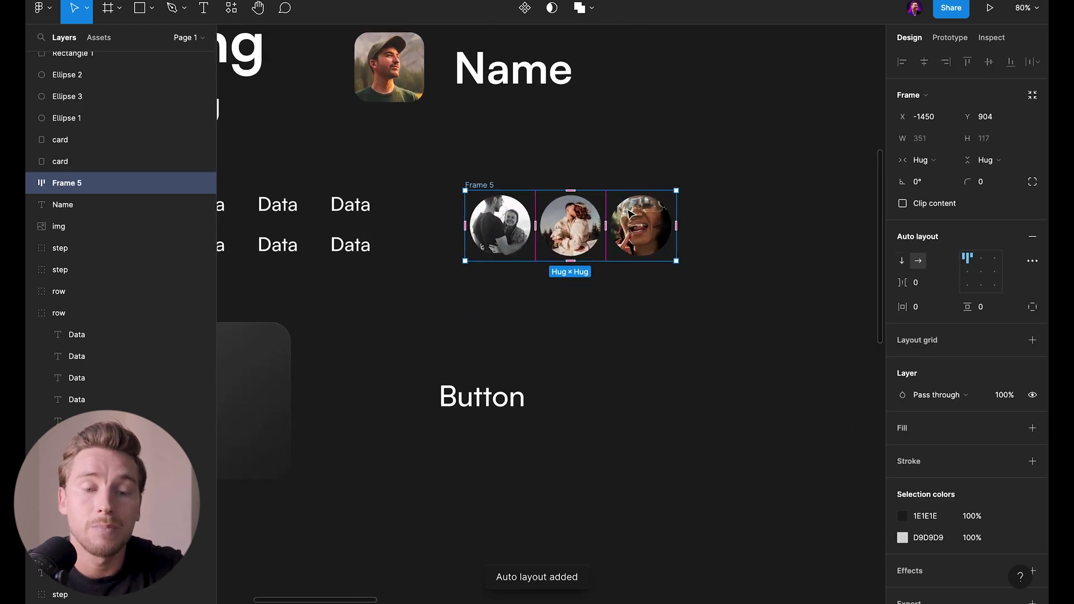
Set the spacing between the avatars in the auto layout frame to -72 so they overlap
key(shift+Down)
key(shift+Down)
key(shift+Down)
key(shift+Down)
key(shift+Down)
key(shift+Down)
key(shift+Down)
key(shift+Down)
key(shift+Down)
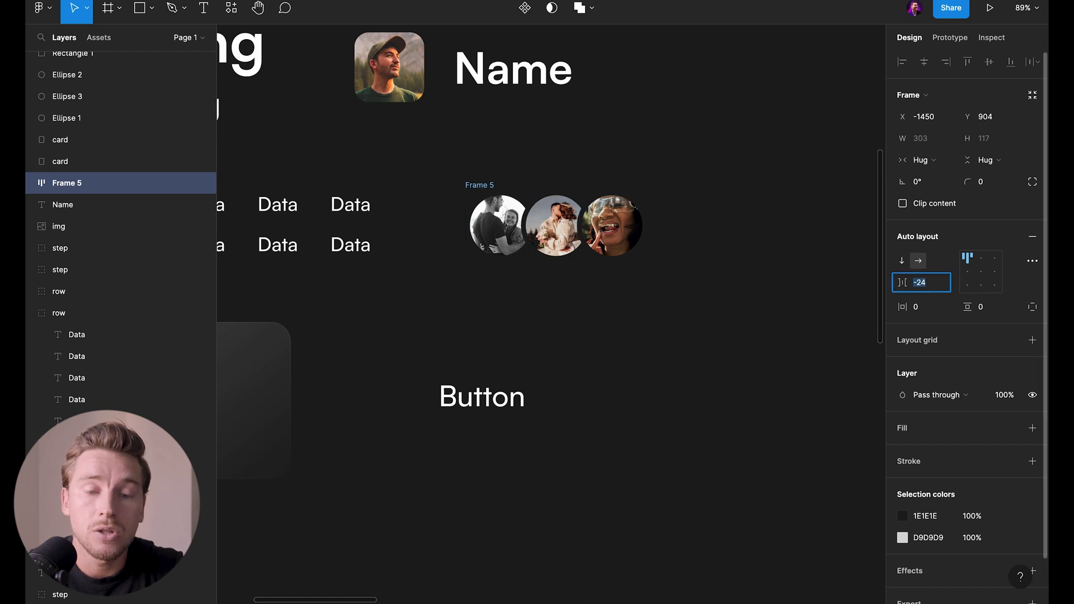
key(shift+Up)
key(shift+Up)
key(Down)
key(Down)
key(Down)
key(Down)
key(Down)
key(Down)
key(Down)
key(Down)
key(Down)
key(Down)
key(Down)
key(Down)
key(Down)
key(Down)
key(Down)
key(Down)
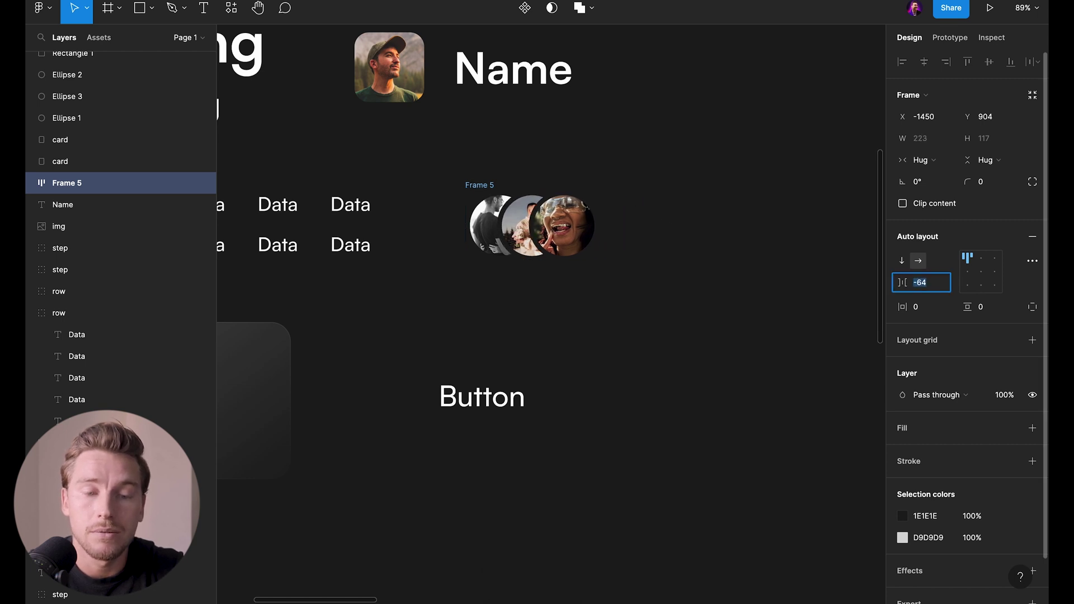
key(Return)
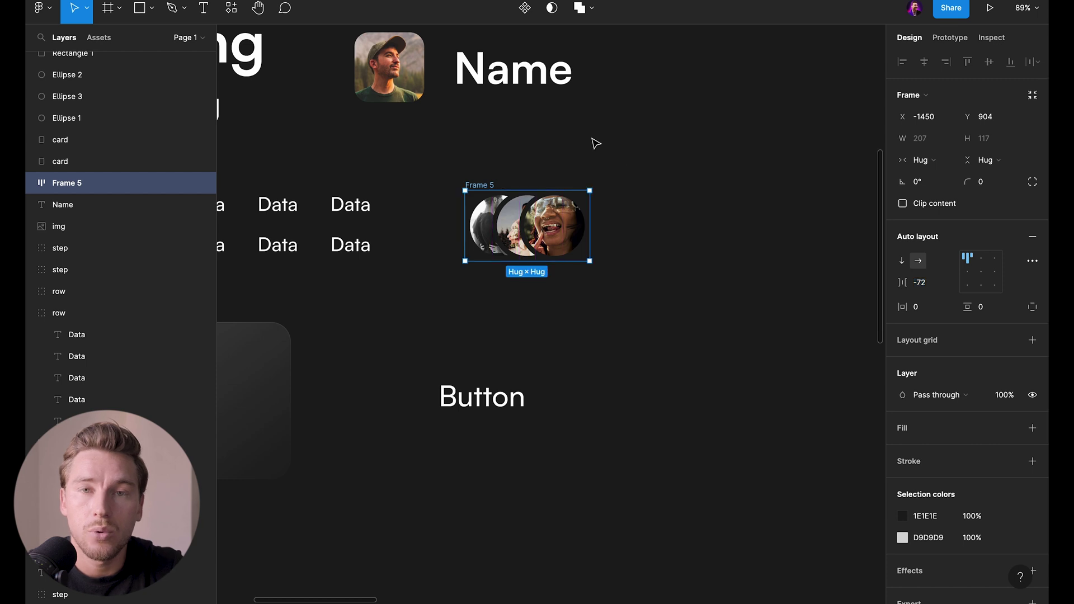
Ungroup the avatar frame and clear the selection
key(super+shift+g)
click(559, 183)
scroll(559, 182, left, 8)
scroll(558, 183, down, 4)
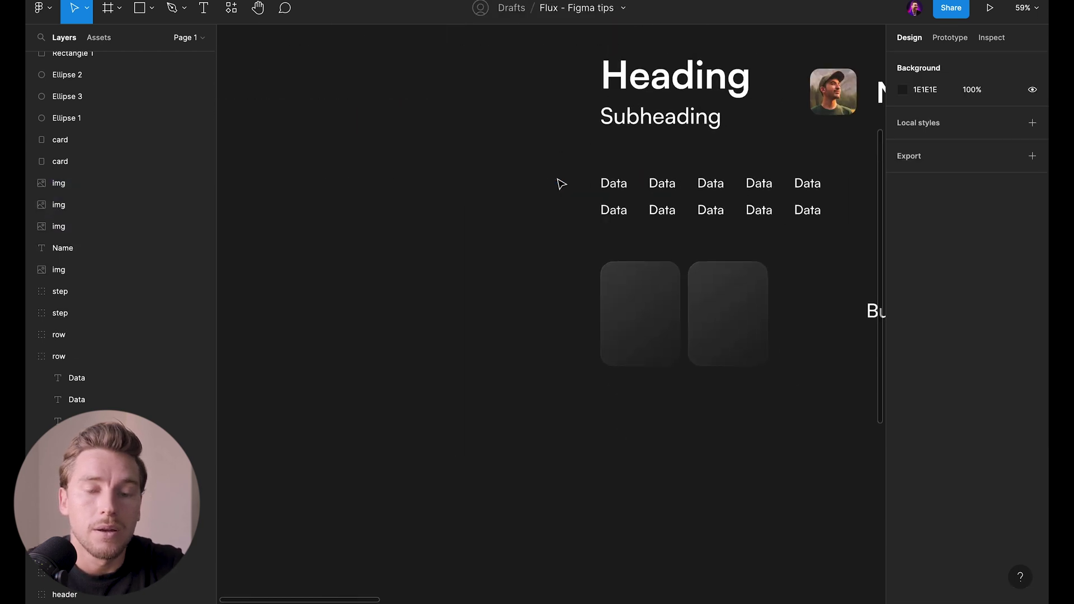
Apply auto layout to the two cards together and clear the selection
scroll(643, 283, up, 5)
scroll(643, 283, right, 3)
drag(669, 297, 432, 249)
scroll(431, 250, down, 3)
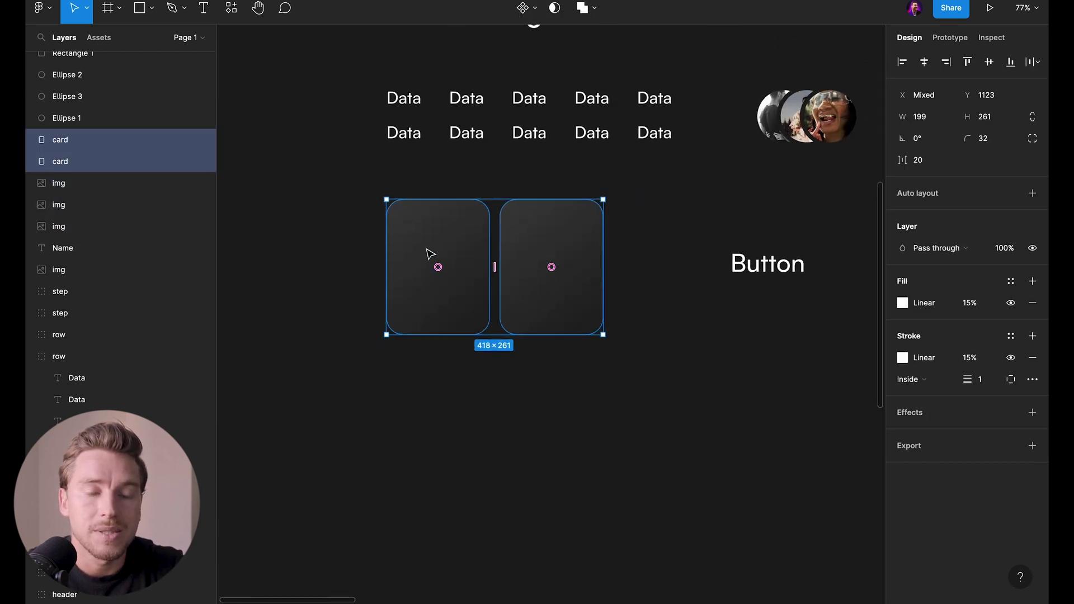
key(shift+a)
scroll(607, 213, down, 2)
click(608, 214)
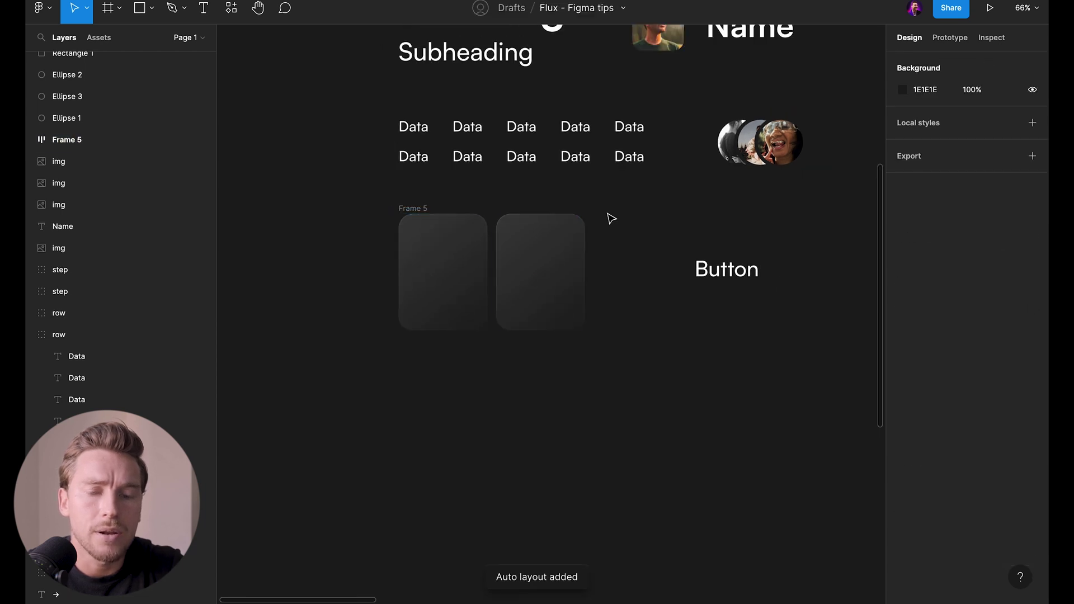
Duplicate the second card four times inside the auto layout frame
click(539, 241)
key(super+d)
key(super+d)
key(super+d)
key(super+d)
scroll(652, 221, right, 3)
scroll(653, 220, down, 1)
click(653, 222)
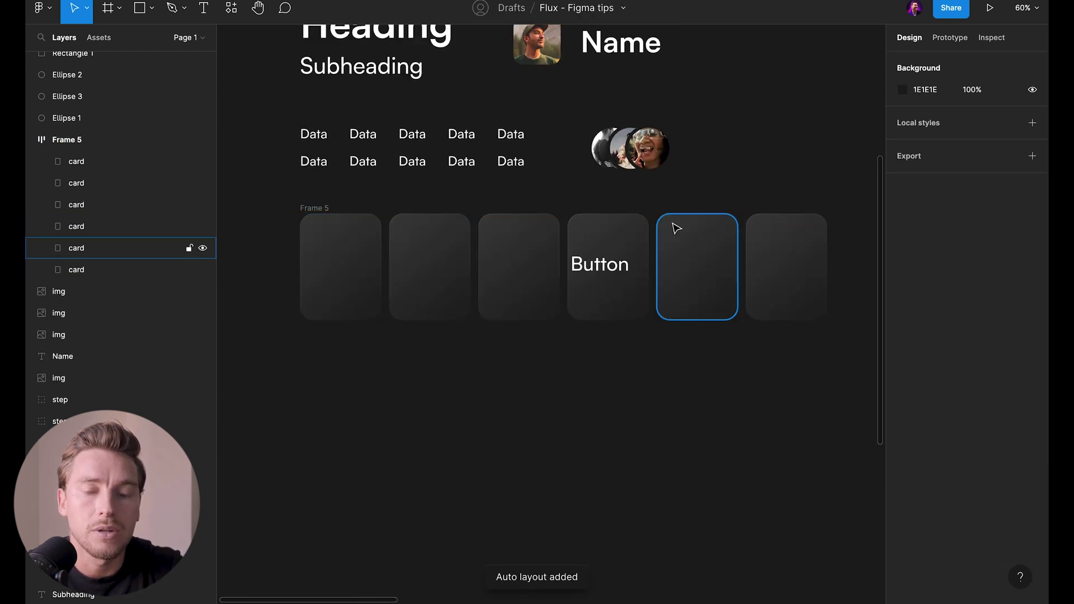
Undo the card duplicates and ungroup the frame around the two original cards
key(super+z)
key(super+z)
key(super+z)
key(super+z)
key(super+z)
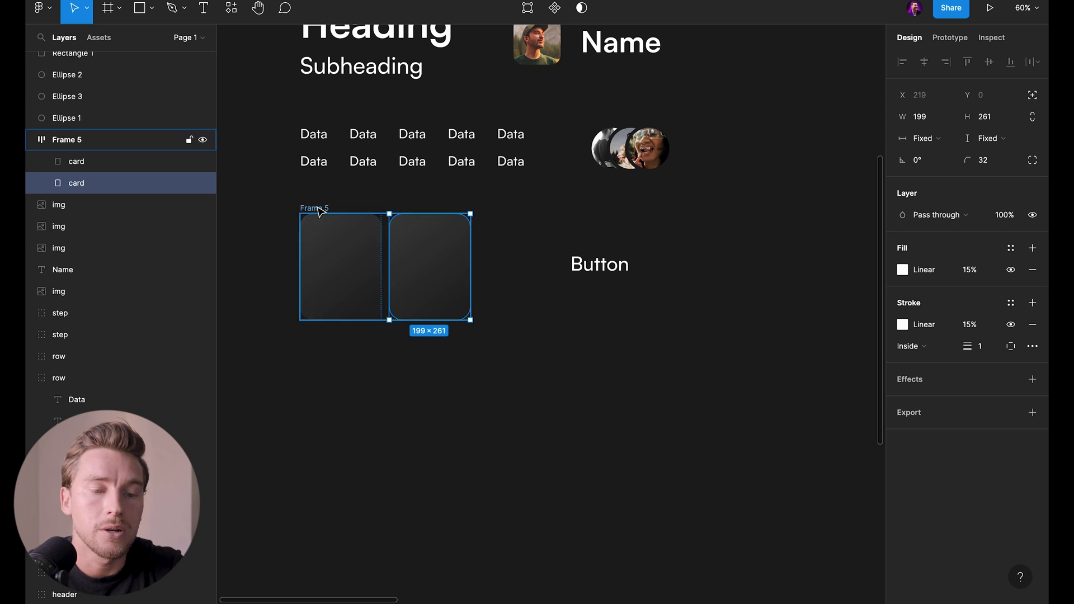
click(317, 207)
key(super+shift+g)
click(503, 209)
scroll(507, 214, up, 3)
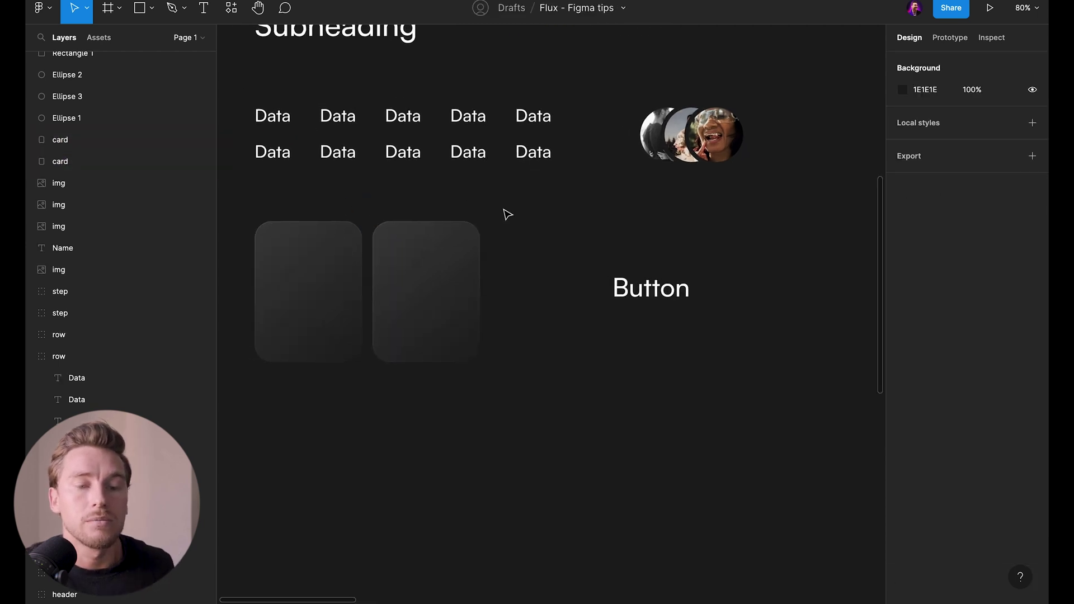
Apply auto layout to the Button text and set the frame's horizontal padding to 32
scroll(692, 323, up, 3)
click(692, 324)
scroll(692, 323, right, 2)
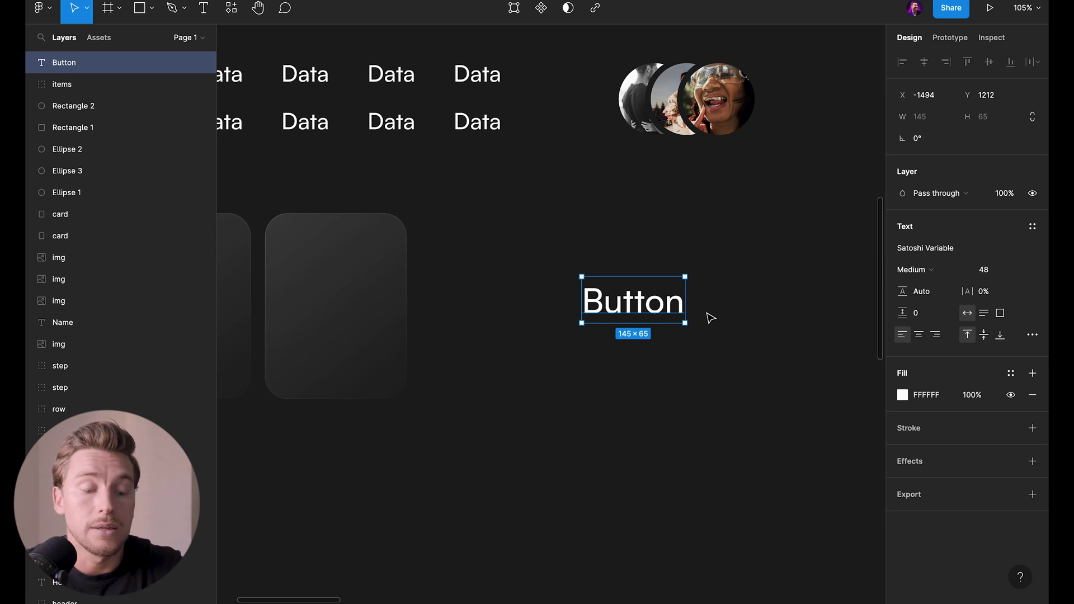
key(shift+a)
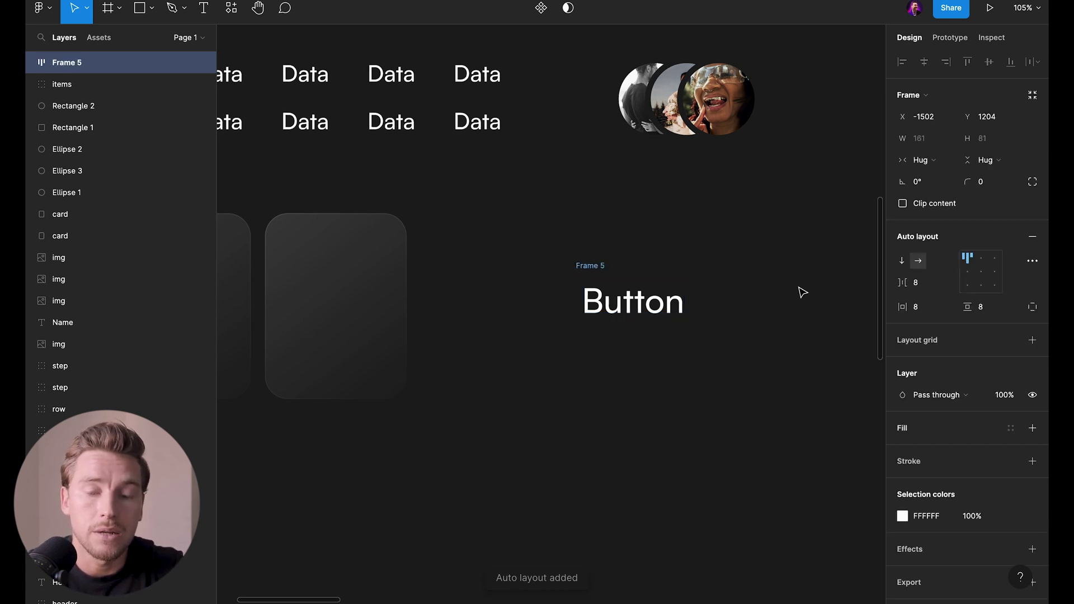
text(32)
key(Return)
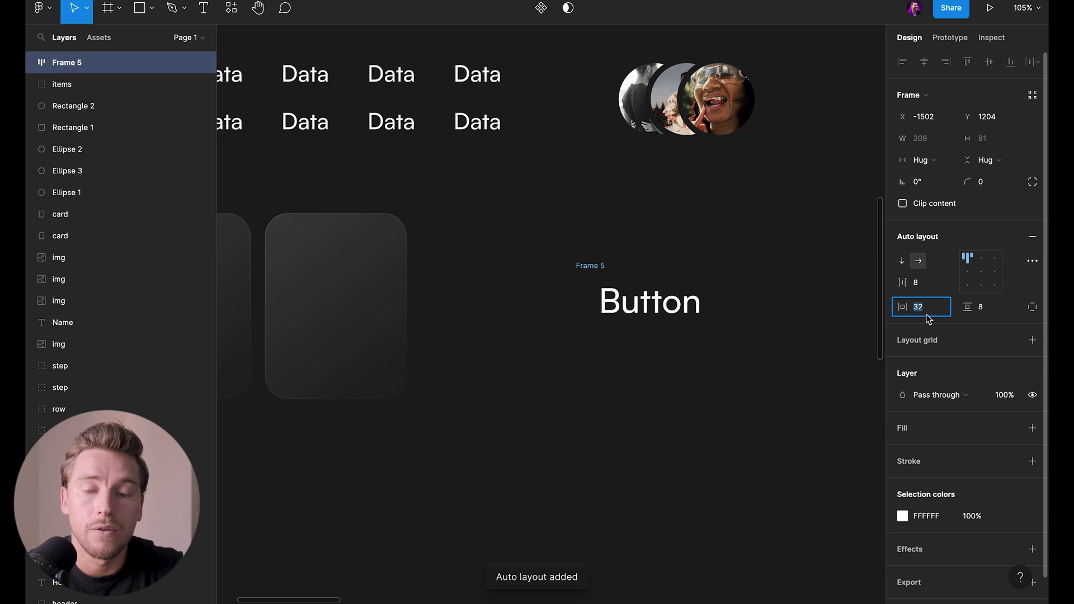
Add a white fill to the button frame and recolor its text by sampling the dark canvas color 1E1E1E
scroll(1034, 390, down, 1)
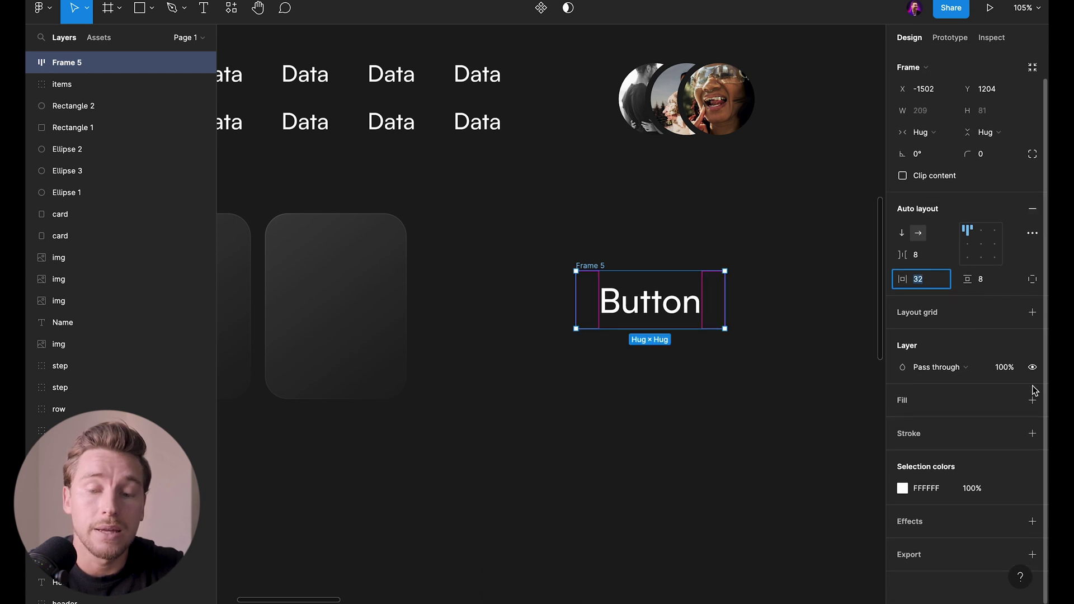
click(1032, 401)
double_click(688, 307)
key(i)
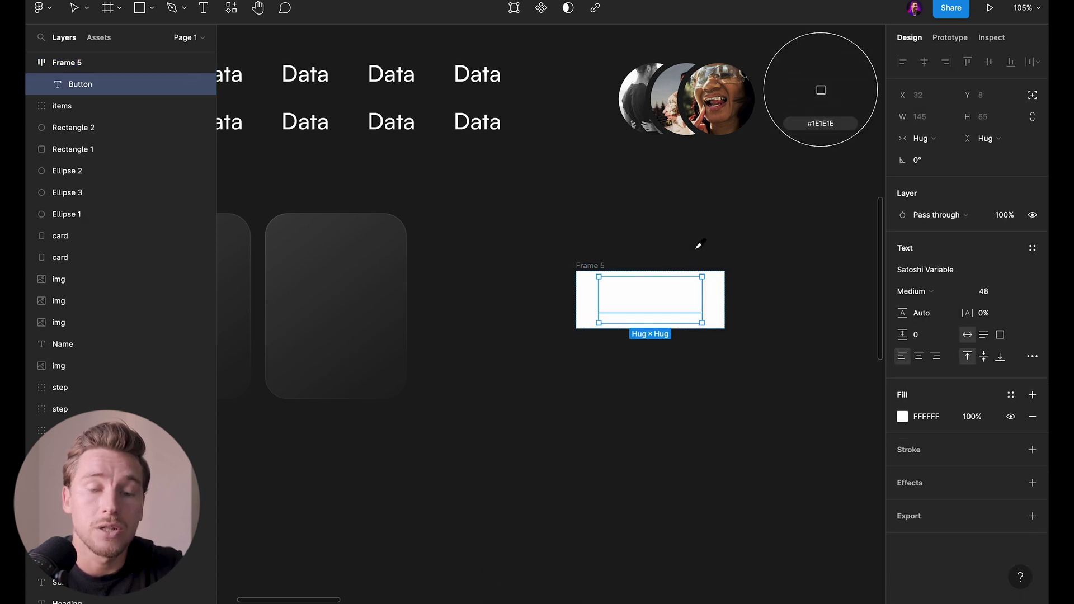
click(696, 247)
click(635, 253)
Set the button frame's corner radius to 16 and clear the selection
click(586, 266)
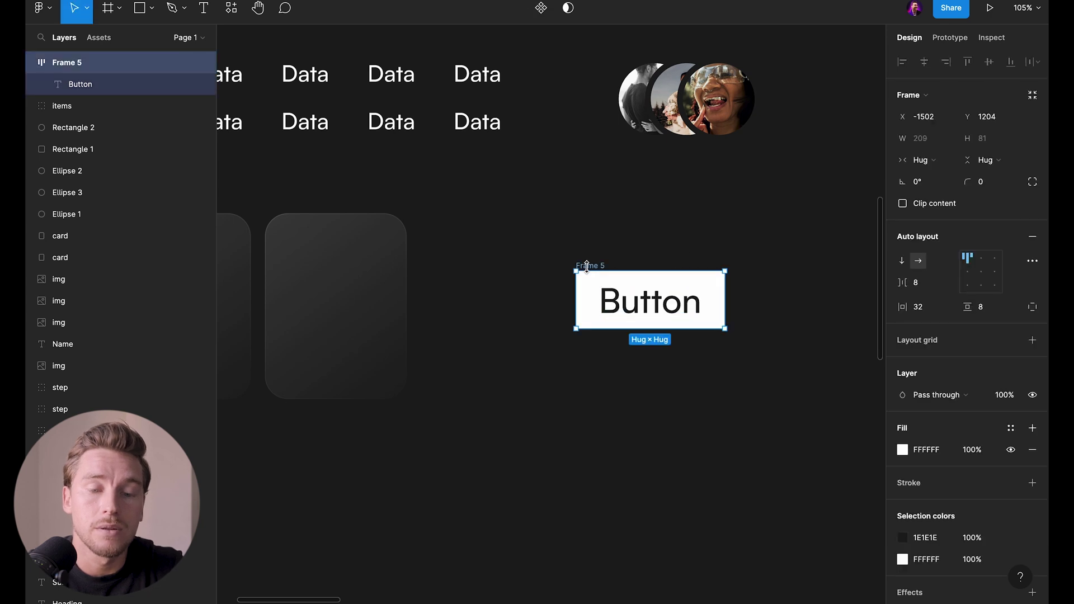
click(985, 176)
text(16)
key(Return)
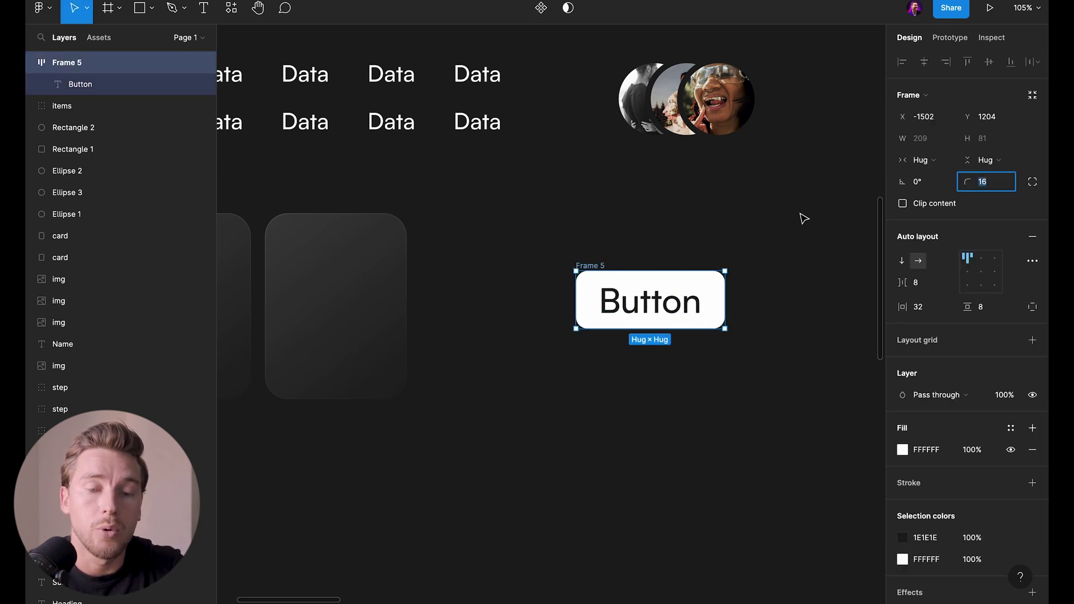
click(803, 216)
scroll(803, 216, down, 5)
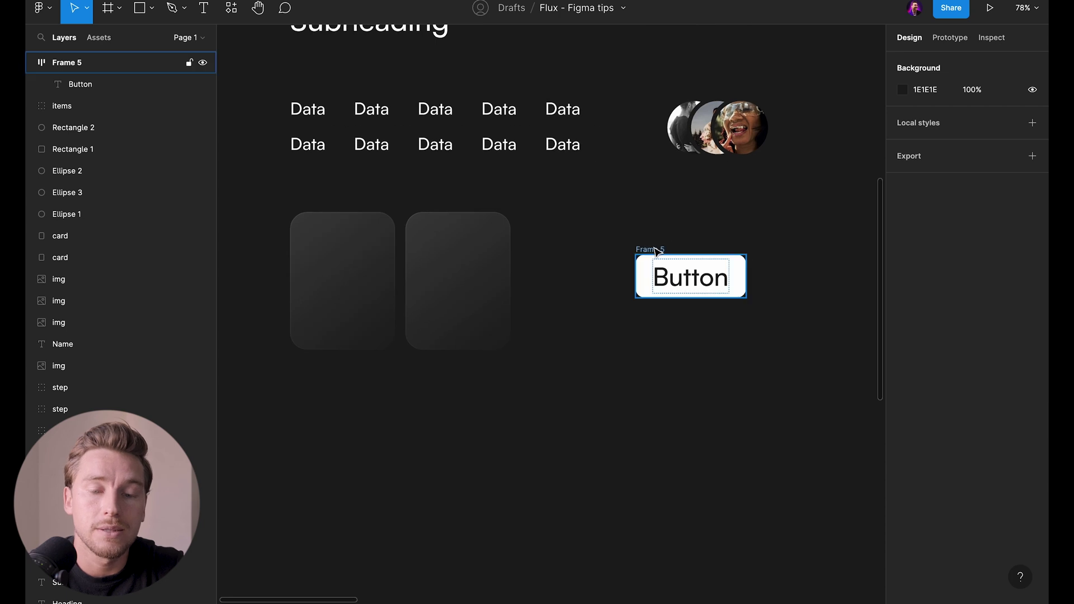
Ungroup the button frame and recolor the Button text white by sampling the color from the canvas
click(654, 249)
drag(654, 250, 653, 247)
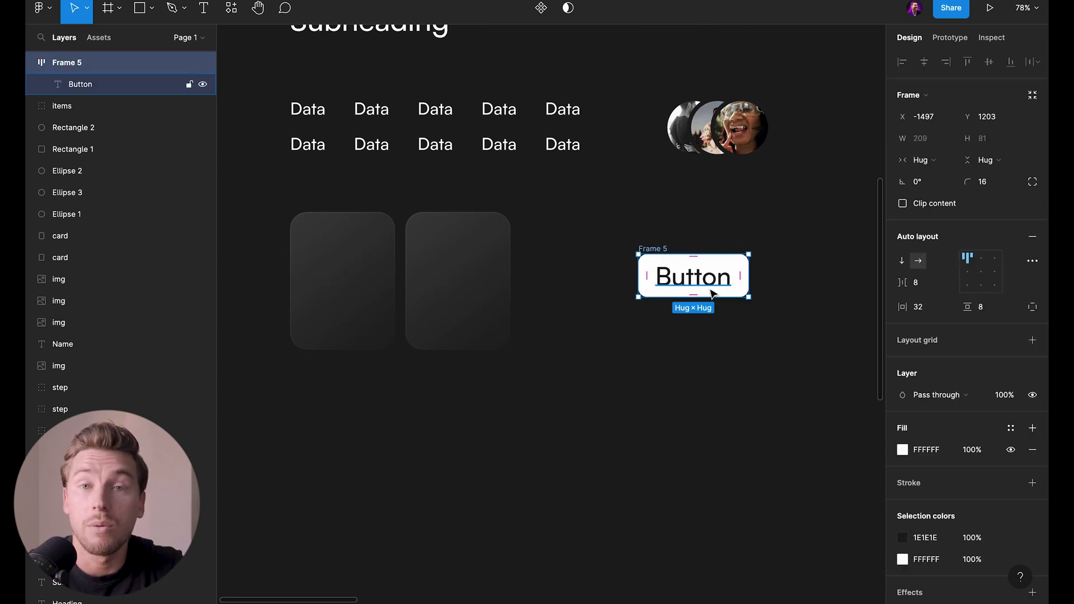
scroll(712, 295, right, 3)
scroll(712, 295, up, 1)
key(super+shift+g)
scroll(430, 95, up, 3)
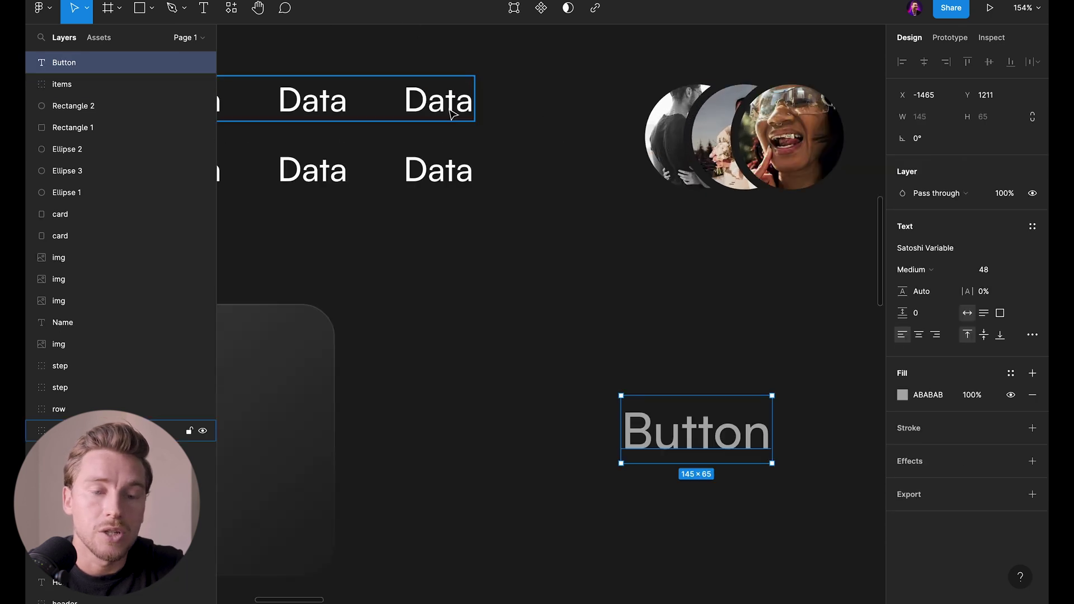
key(i)
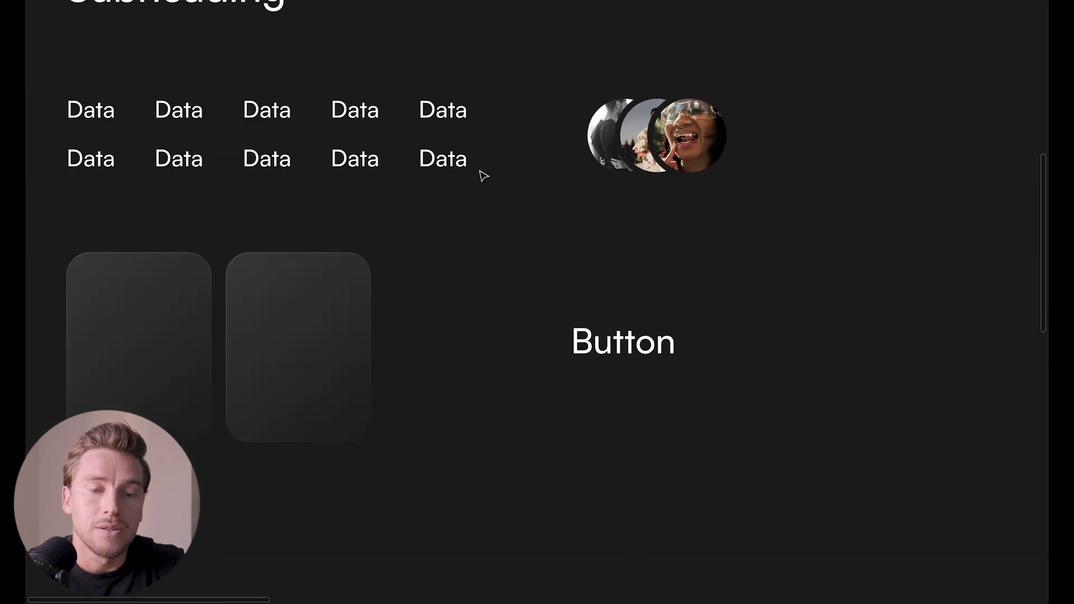
Go to the Sneaky Shortcuts section and examine its Copy & paste styles example
scroll(485, 176, down, 5)
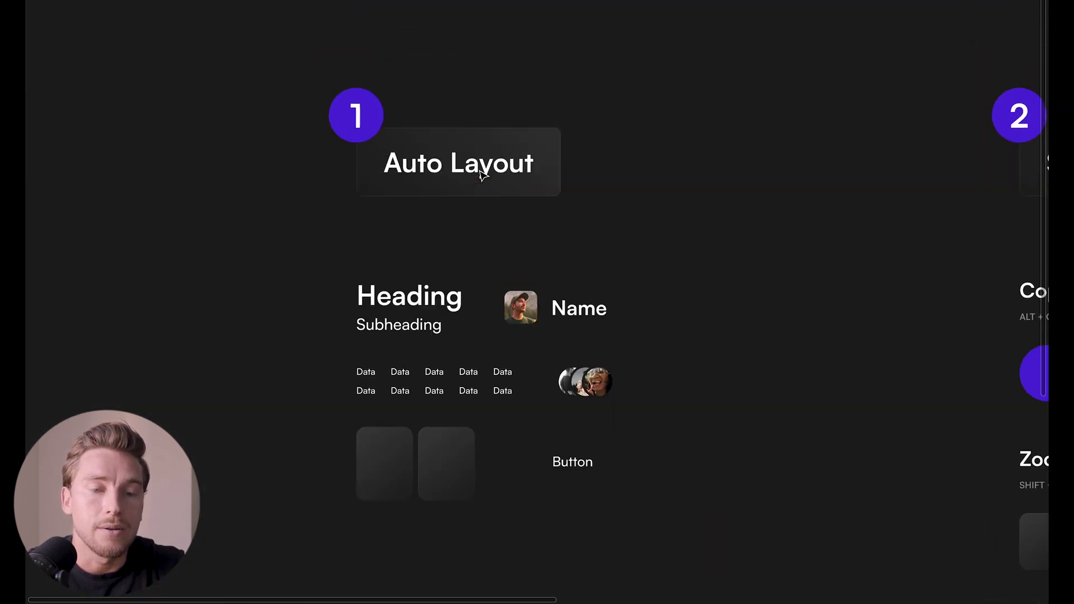
scroll(485, 176, up, 1)
scroll(484, 177, right, 5)
scroll(521, 157, right, 5)
scroll(546, 148, up, 3)
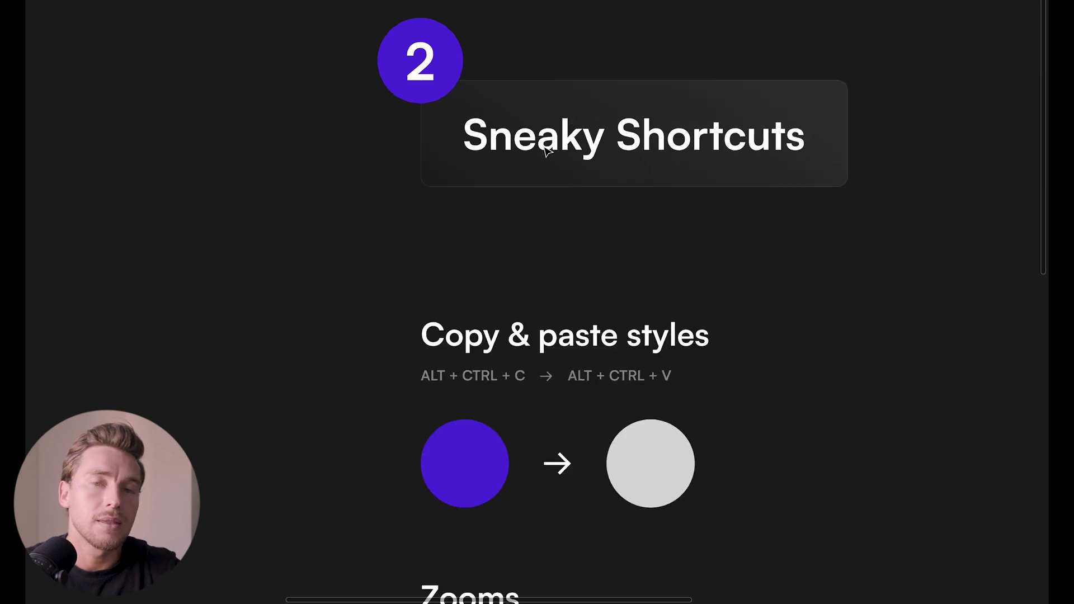
scroll(546, 151, up, 1)
scroll(546, 151, right, 1)
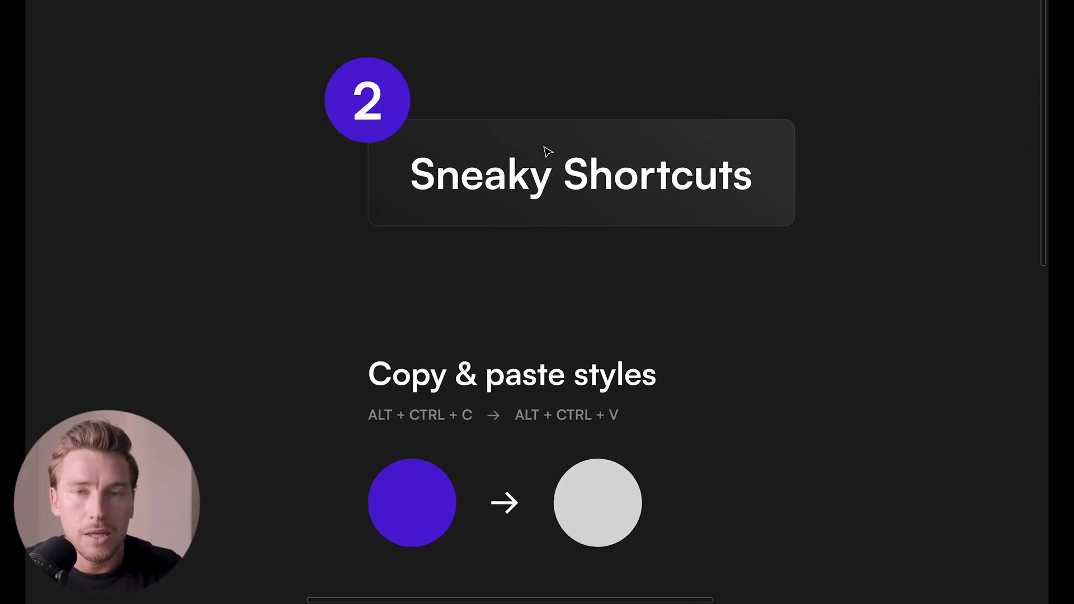
scroll(547, 150, down, 1)
scroll(547, 150, right, 2)
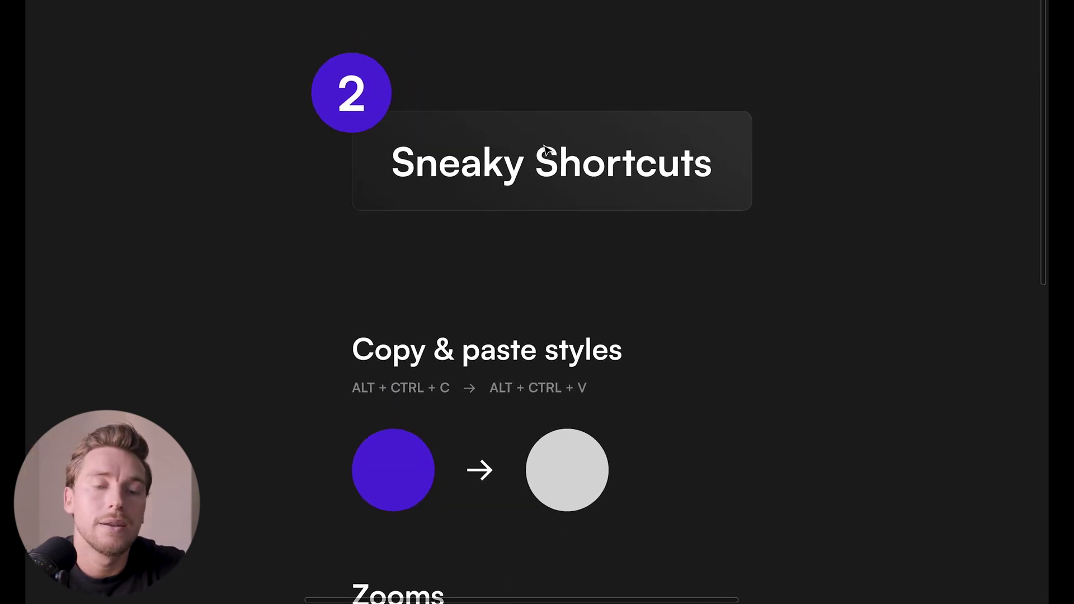
scroll(546, 148, left, 1)
scroll(545, 148, down, 1)
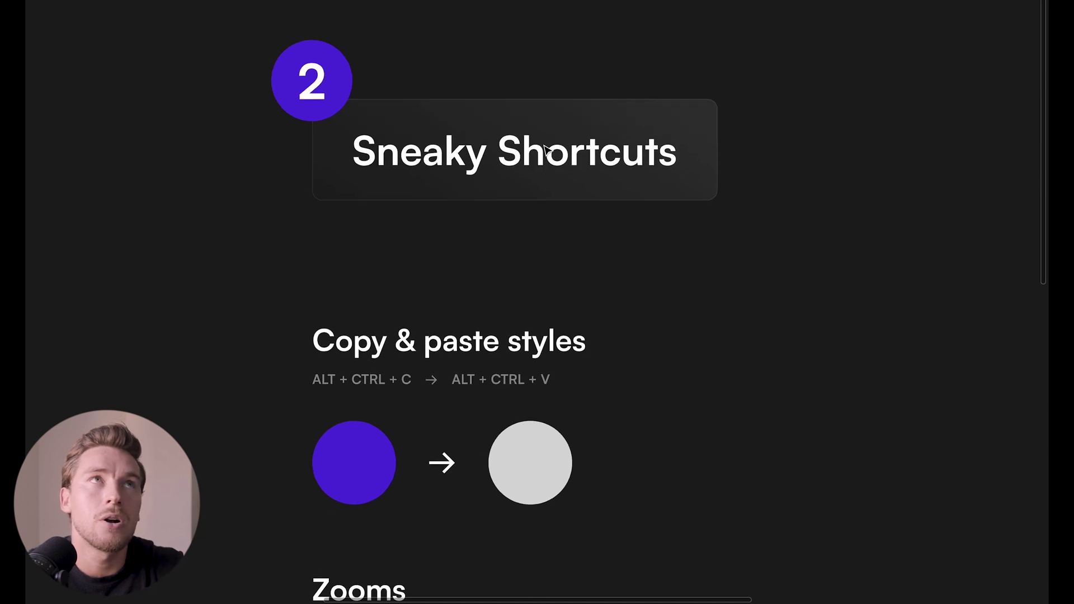
scroll(546, 148, down, 3)
scroll(518, 278, up, 2)
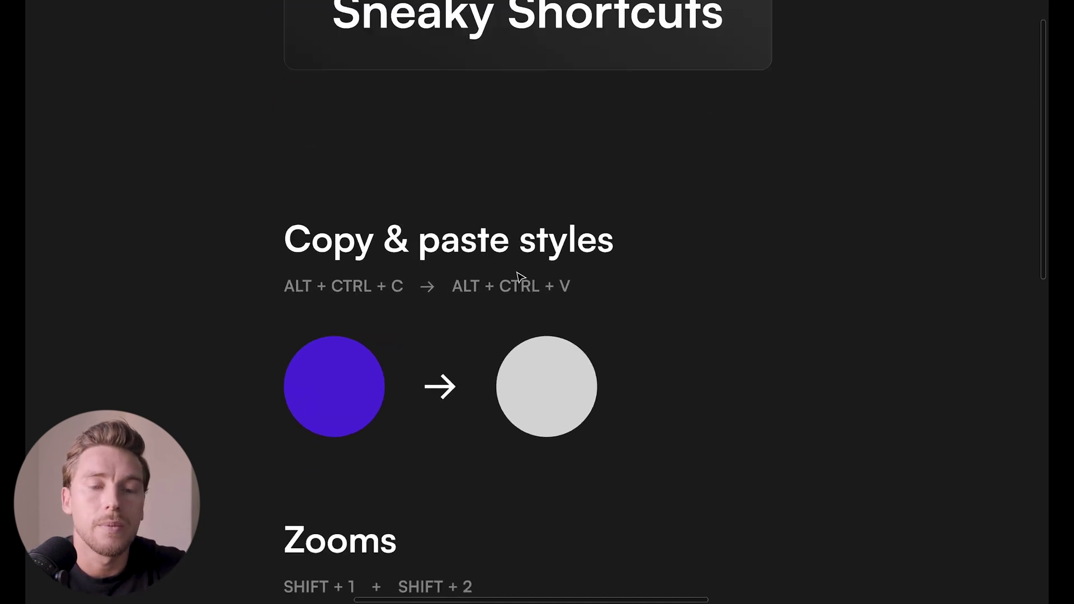
scroll(520, 277, down, 2)
scroll(520, 277, left, 1)
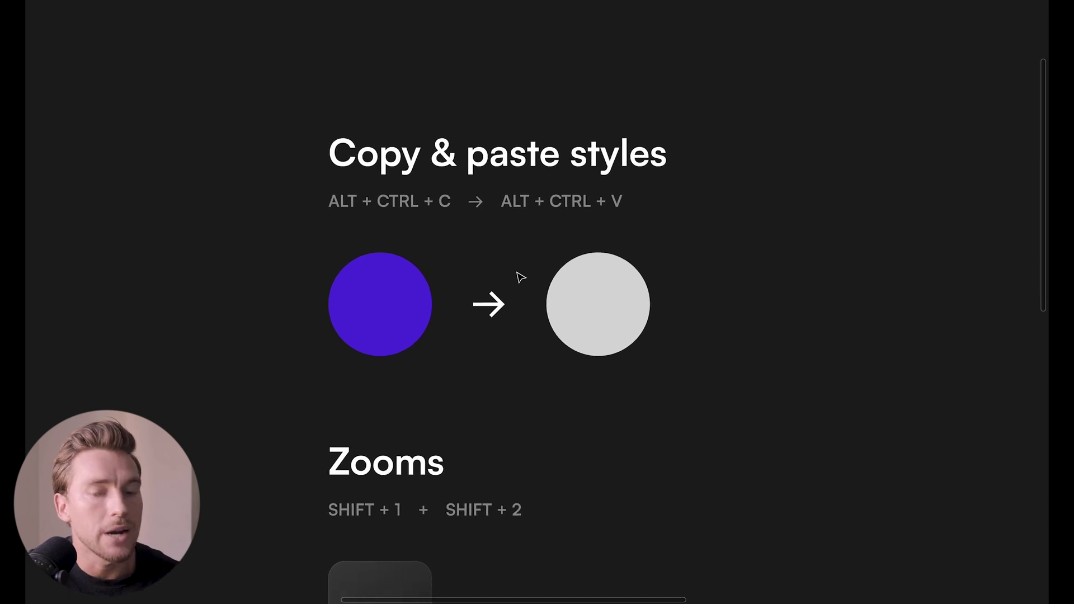
scroll(470, 240, left, 2)
scroll(469, 240, up, 1)
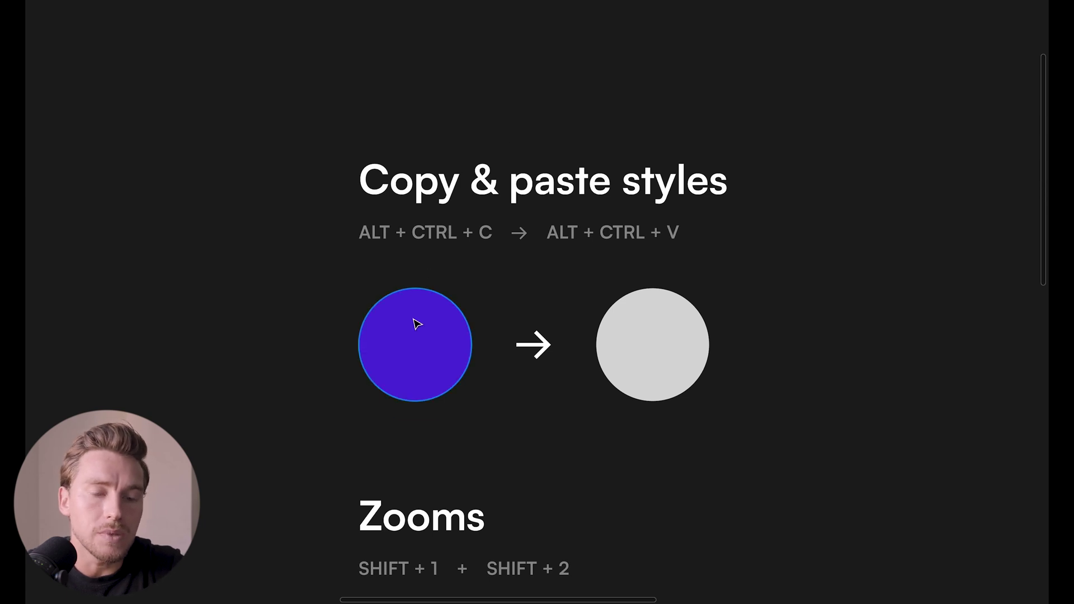
Copy the purple circle's style and paste it onto the grey circle in the Copy & paste styles example
click(416, 325)
key(ctrl+backslash)
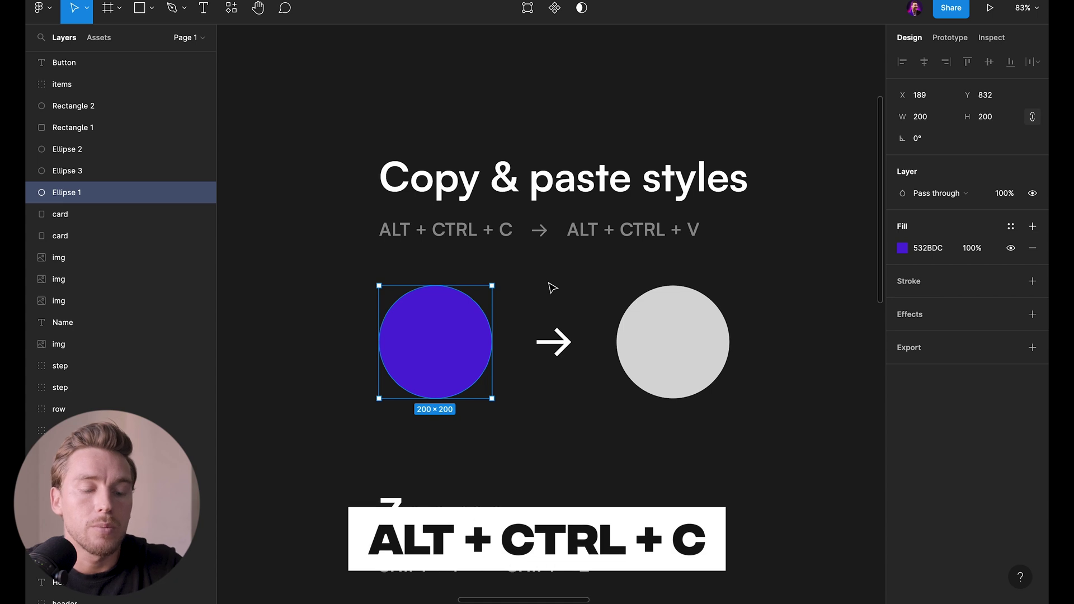
click(671, 317)
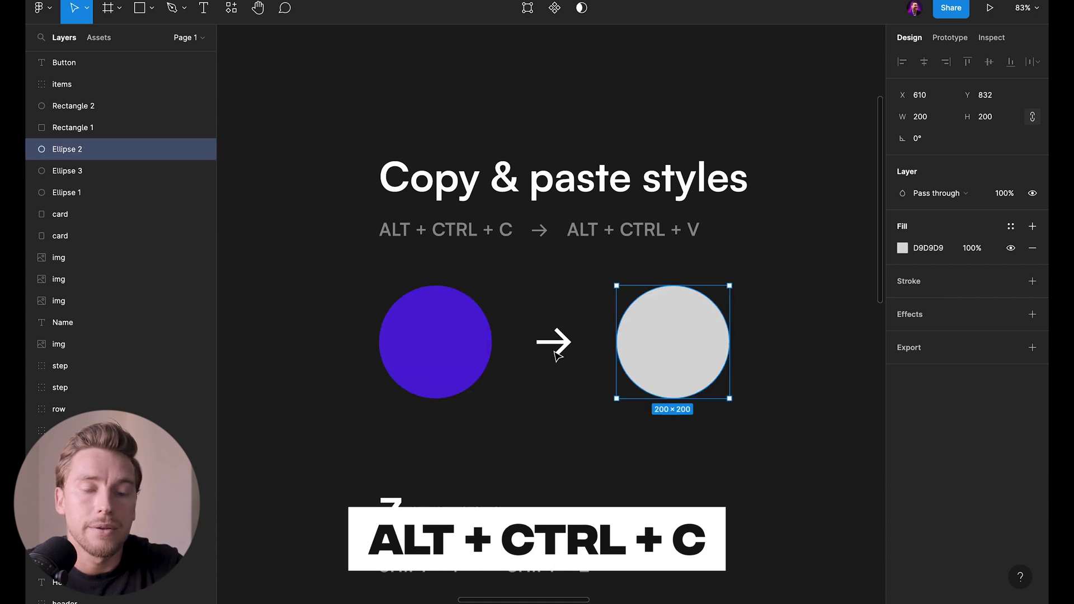
click(442, 319)
click(658, 320)
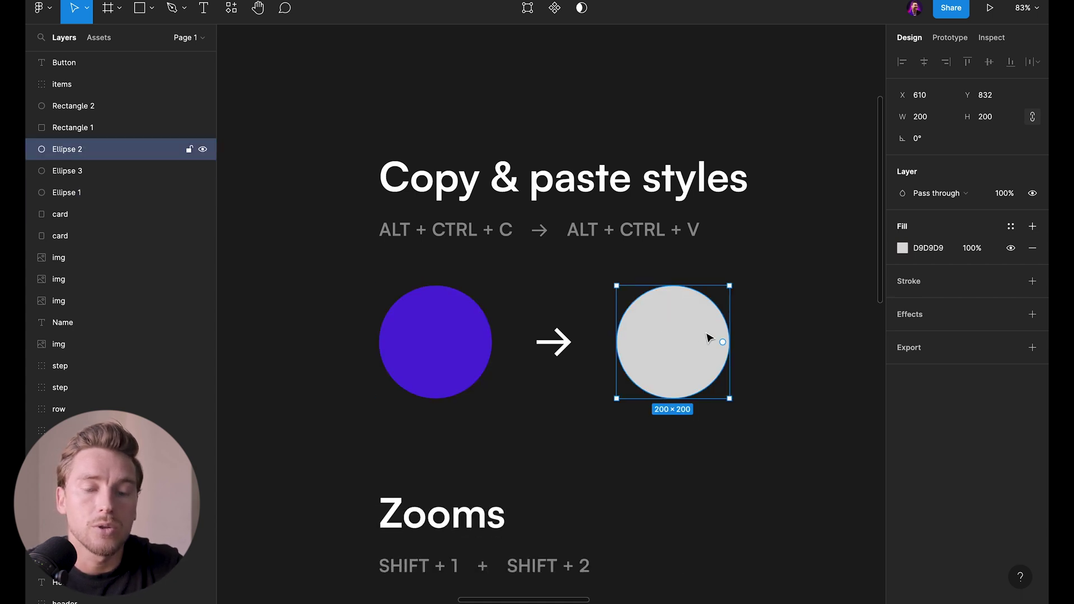
scroll(699, 330, right, 1)
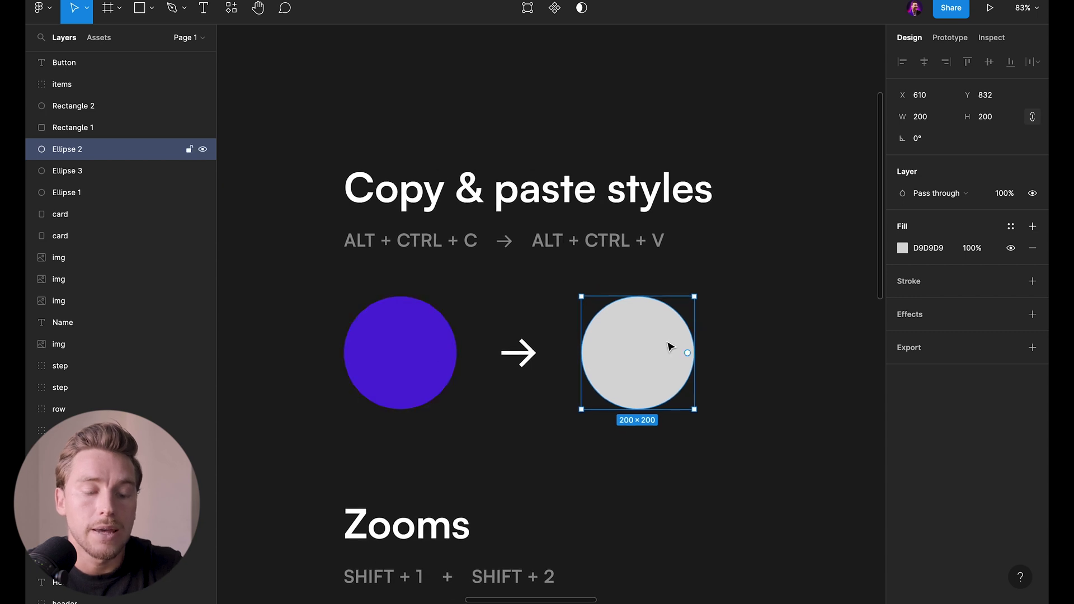
key(ctrl+alt+v)
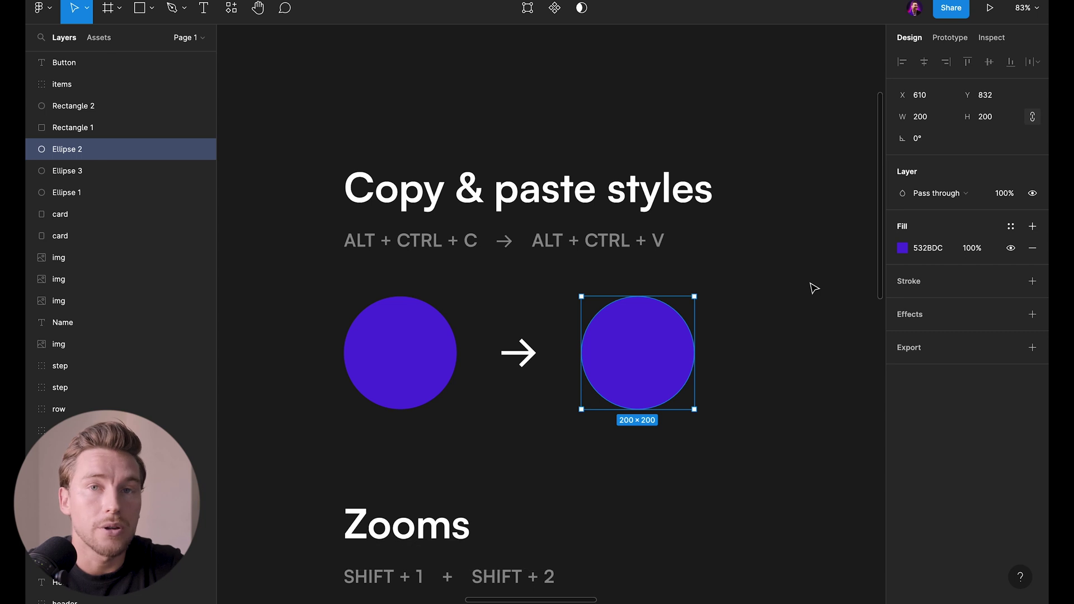
Undo the style paste on the grey circle and clear the selection
key(ctrl+z)
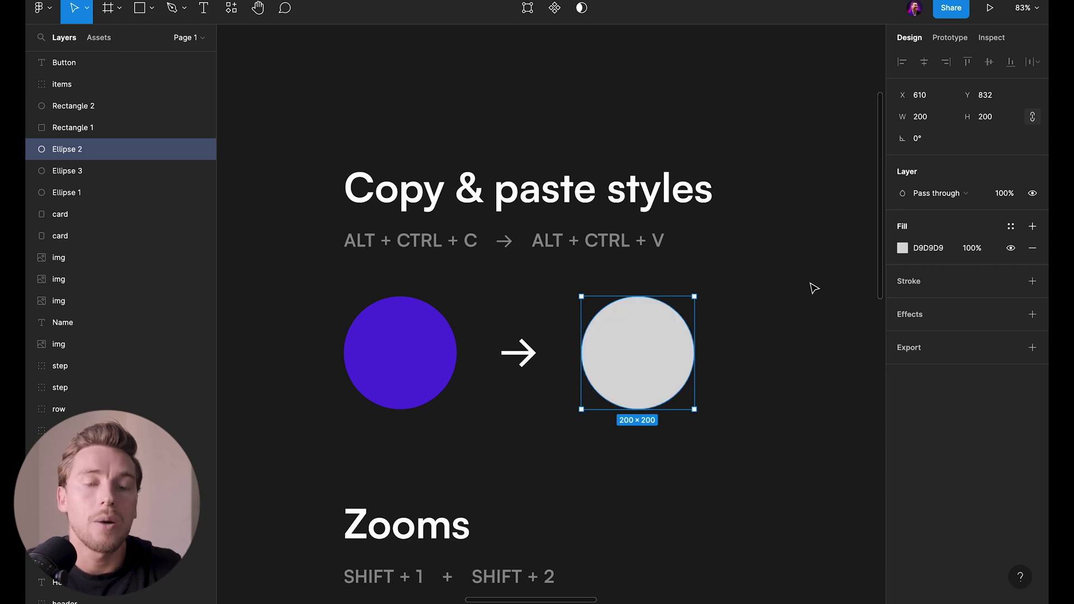
click(427, 350)
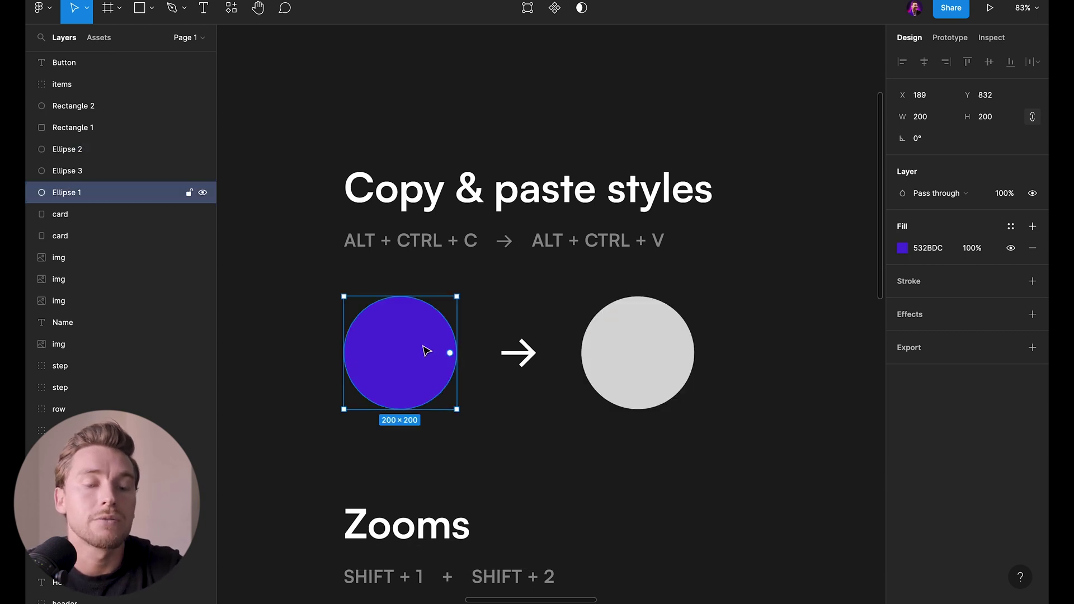
click(674, 324)
click(522, 309)
Draw a 200 × 200 square beside the purple circle and set its corner radius to 32
scroll(522, 310, left, 3)
key(r)
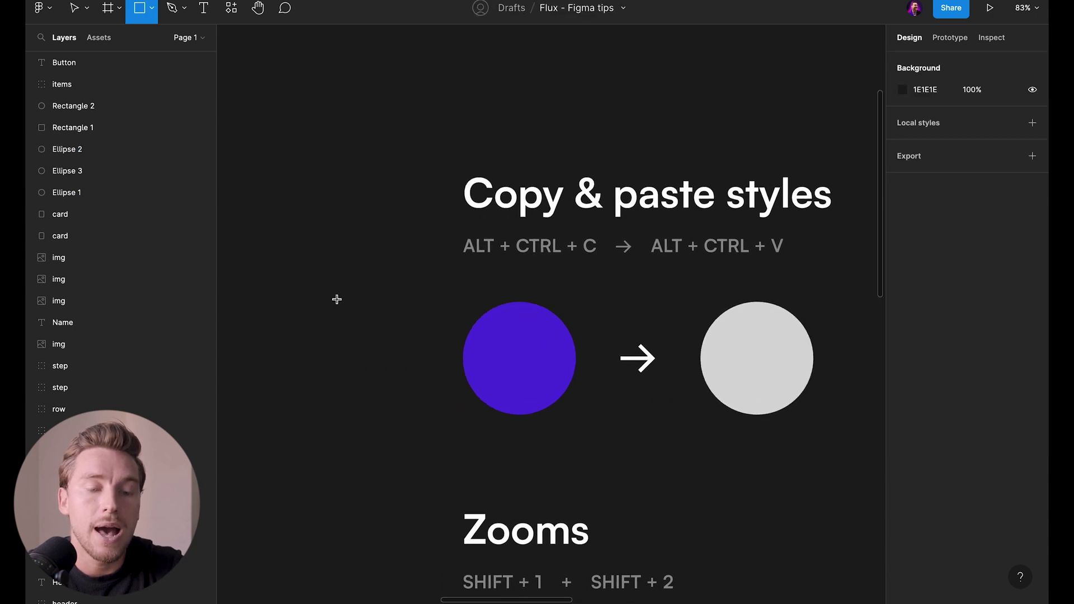
drag(336, 301, 450, 414)
click(1012, 134)
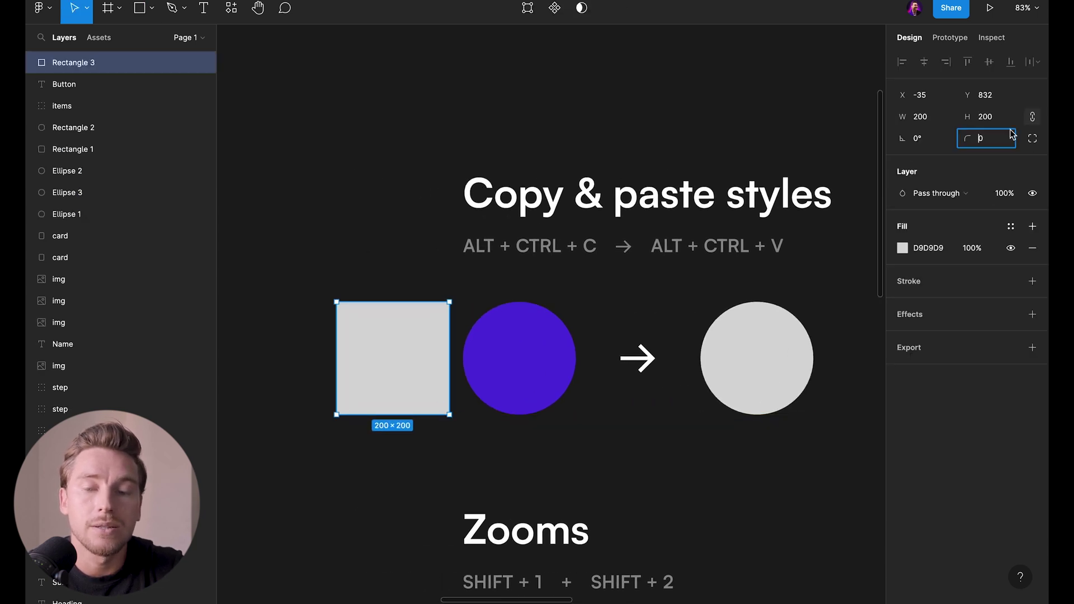
text(32)
key(Return)
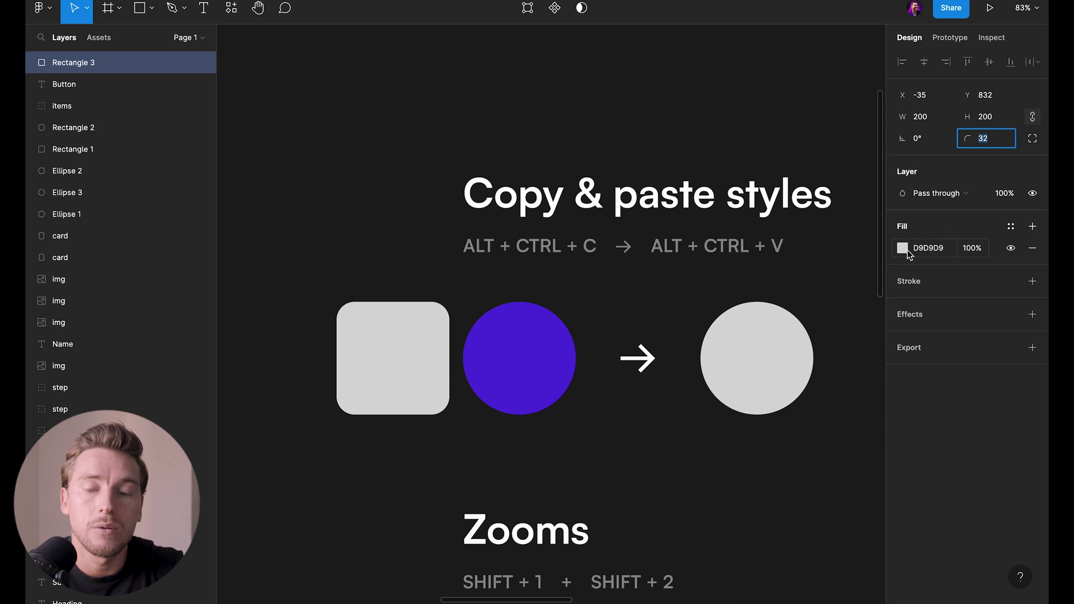
Change the rounded square's fill to red FF4040 and keep the square selected
click(902, 248)
click(846, 266)
click(678, 293)
scroll(487, 335, down, 2)
click(436, 336)
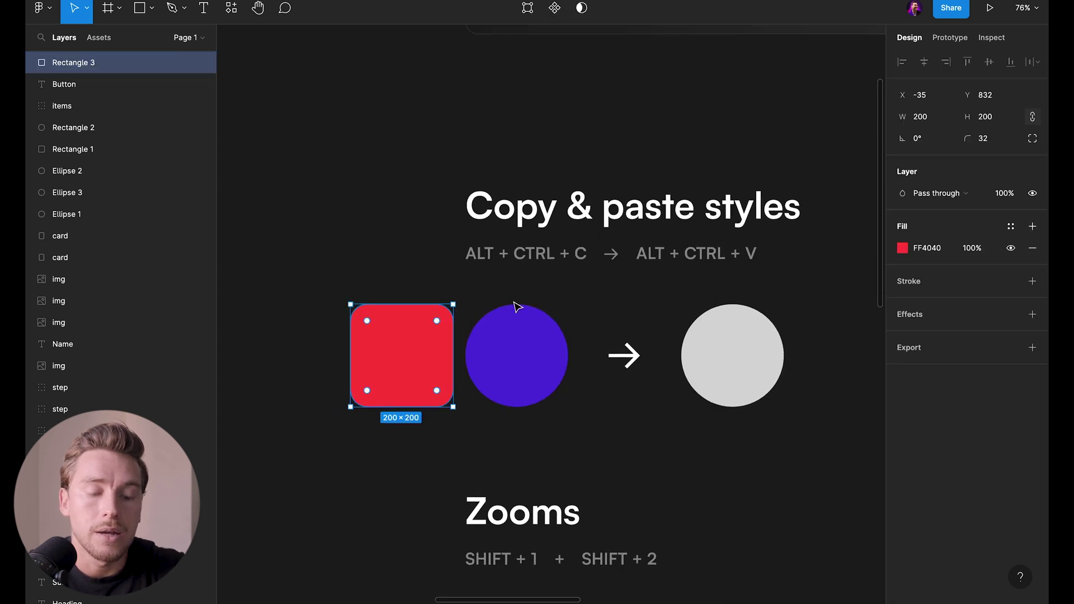
Draw a second 200 × 200 square on the far side of the grey circle, aligned with the row of shapes
scroll(729, 336, right, 5)
key(Escape)
key(r)
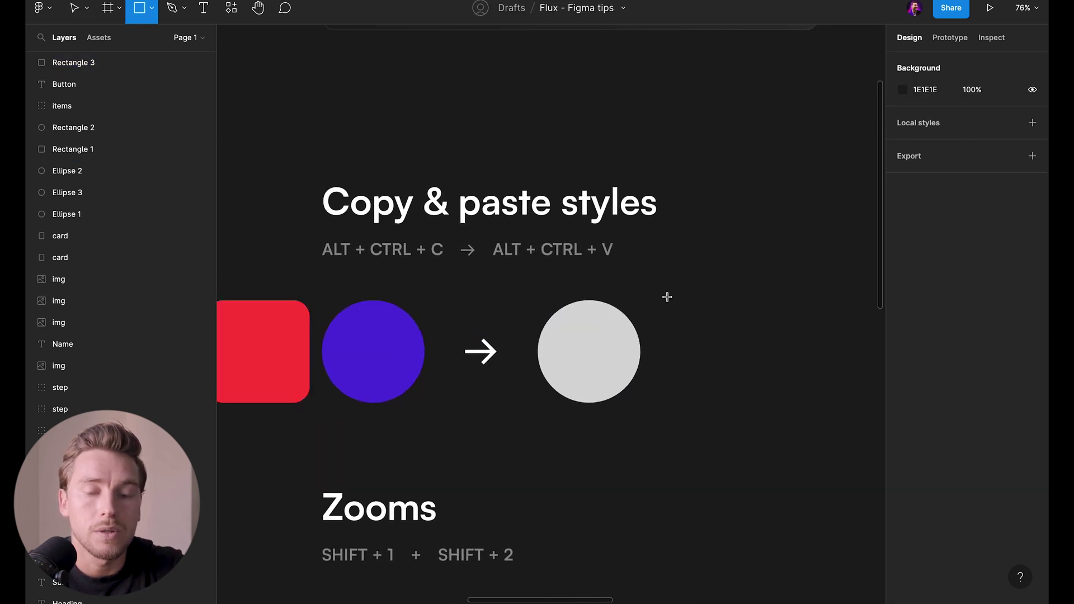
mouse_move(667, 301)
mouse_down()
mouse_move(774, 412)
mouse_move(765, 400)
mouse_up()
scroll(763, 401, left, 2)
key(Escape)
click(768, 401)
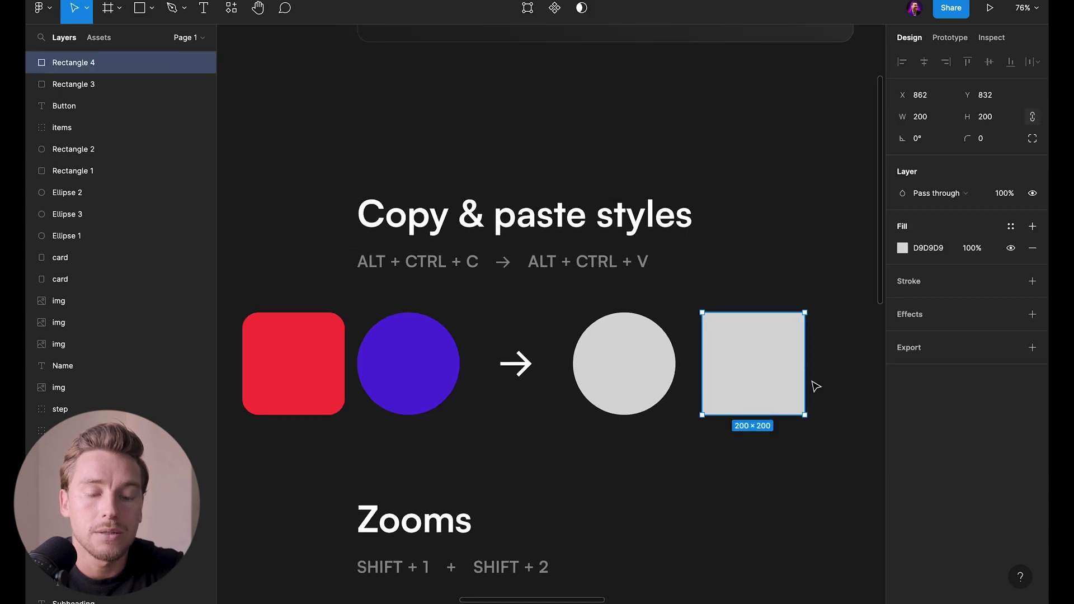
Paste the red square's style onto the second square, then delete both squares
key(ctrl+alt+v)
key(Escape)
click(794, 317)
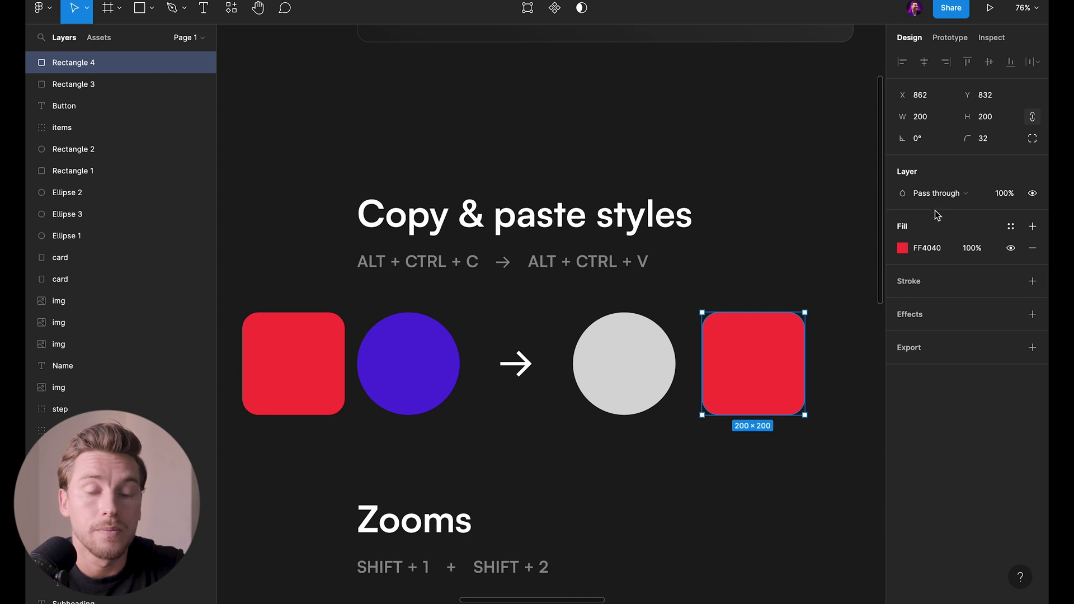
shift+click(314, 353)
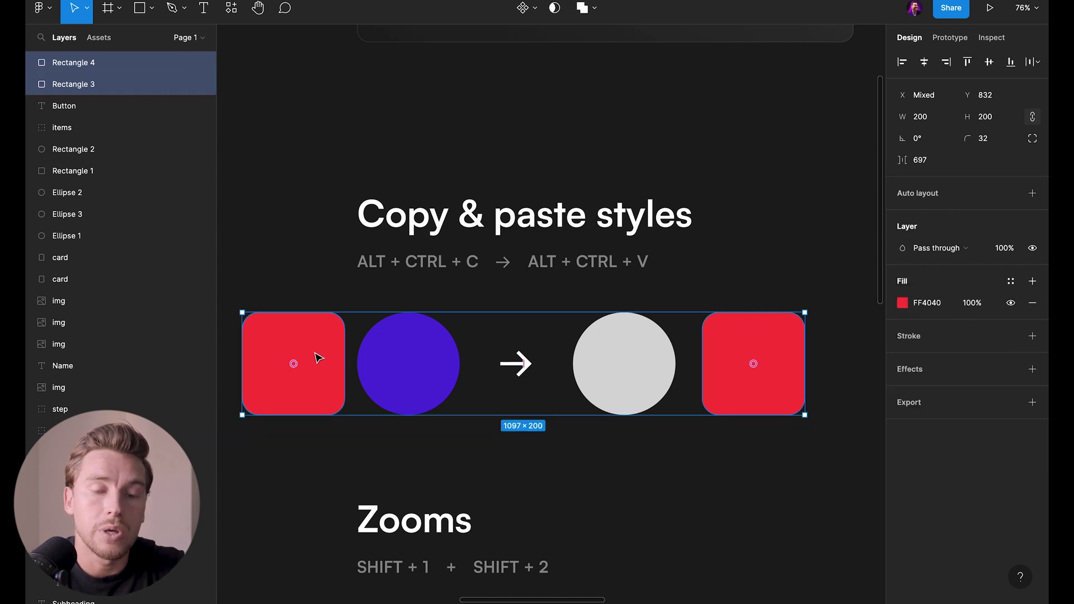
key(Delete)
Demonstrate the Zooms example by zooming out to fit the whole page and zooming in to the selection
scroll(462, 308, down, 1)
scroll(461, 307, down, 5)
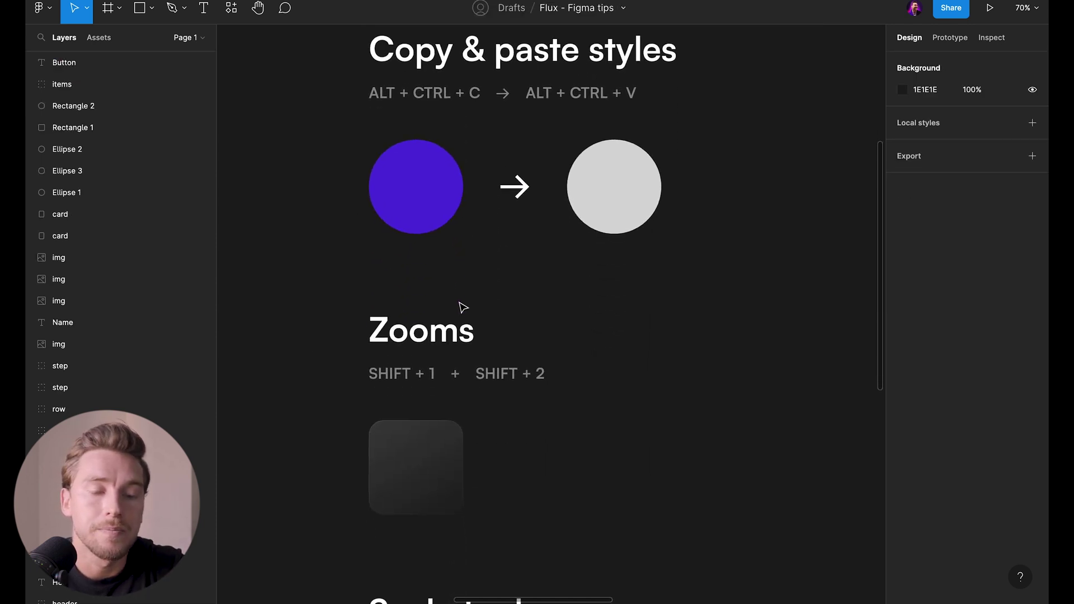
scroll(462, 307, up, 2)
scroll(462, 307, down, 1)
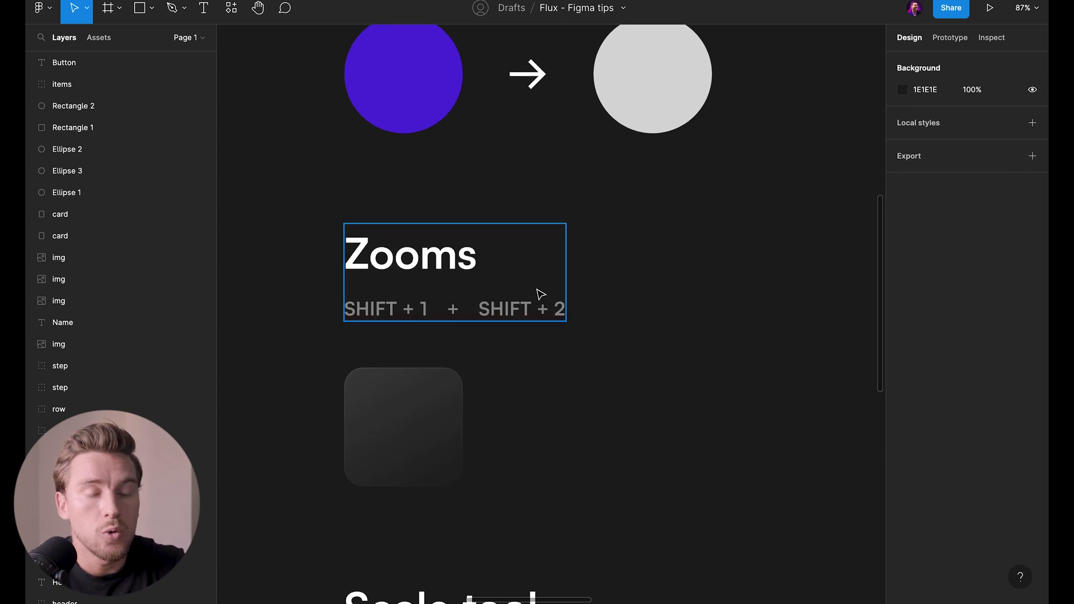
scroll(498, 315, down, 2)
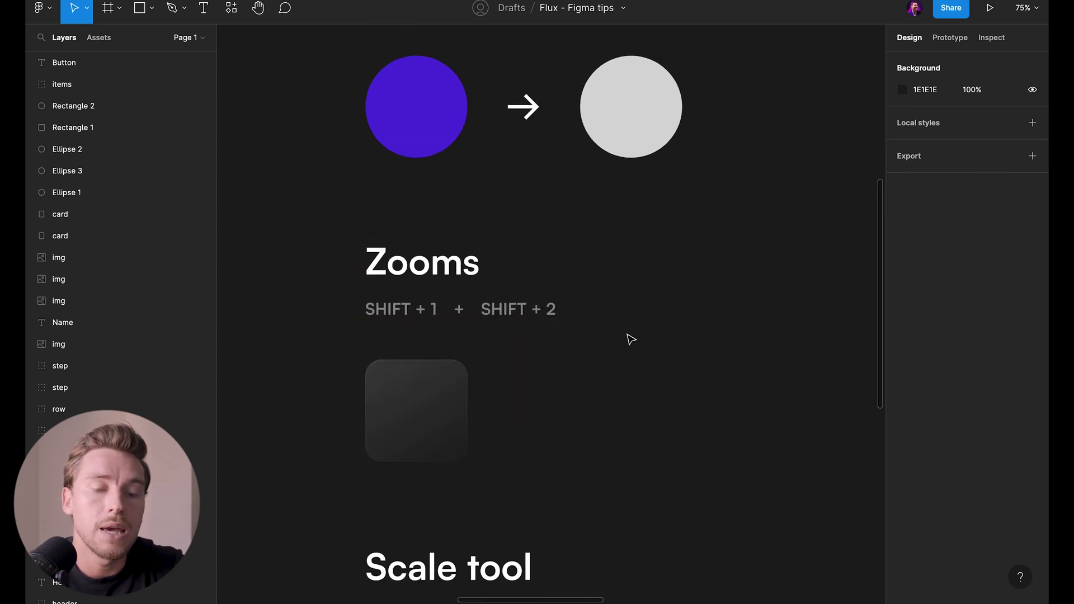
key(shift+1)
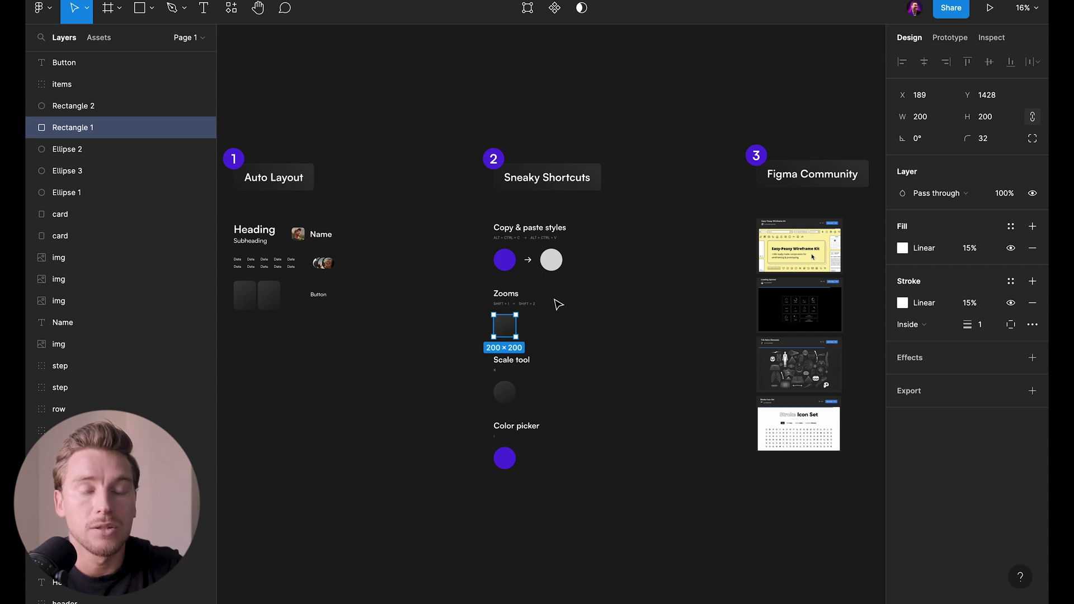
key(shift+2)
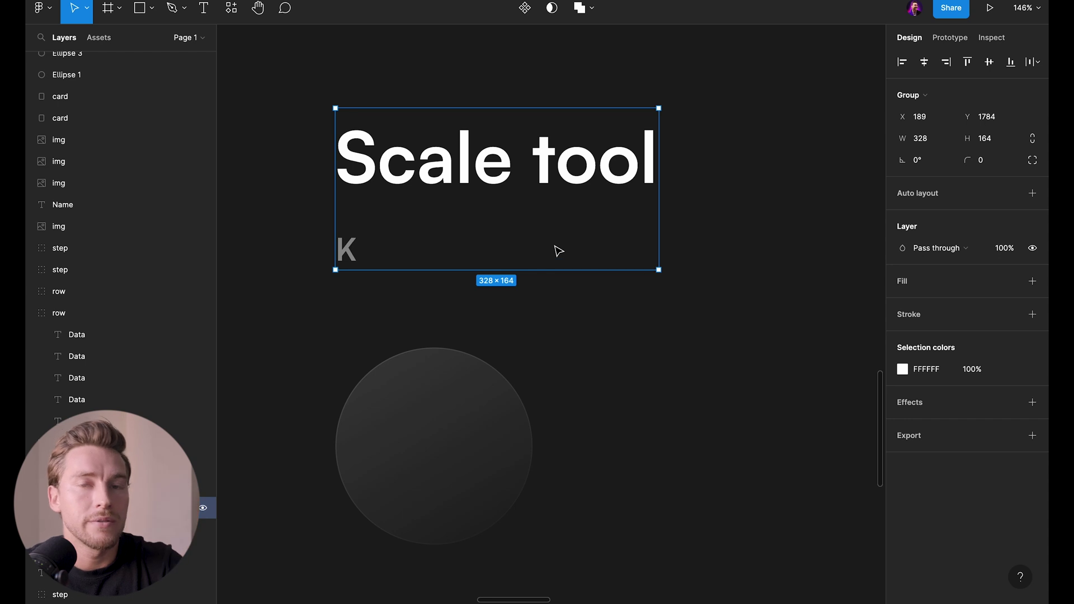
Resize the dark circle in the Scale tool example to 207 × 198 by freehand
scroll(558, 251, down, 4)
click(510, 358)
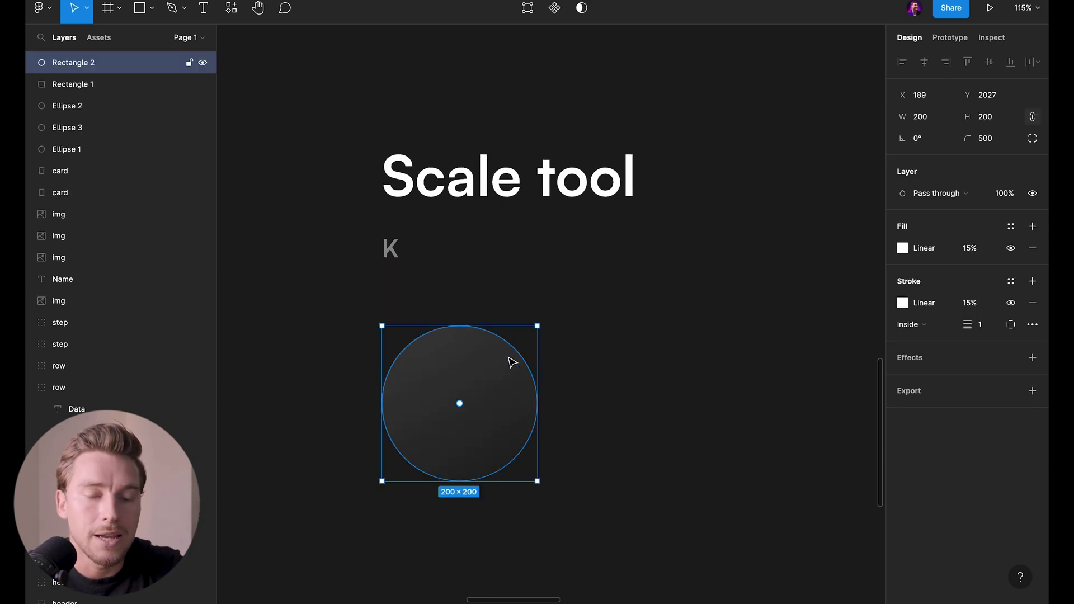
scroll(510, 358, down, 1)
scroll(507, 358, right, 3)
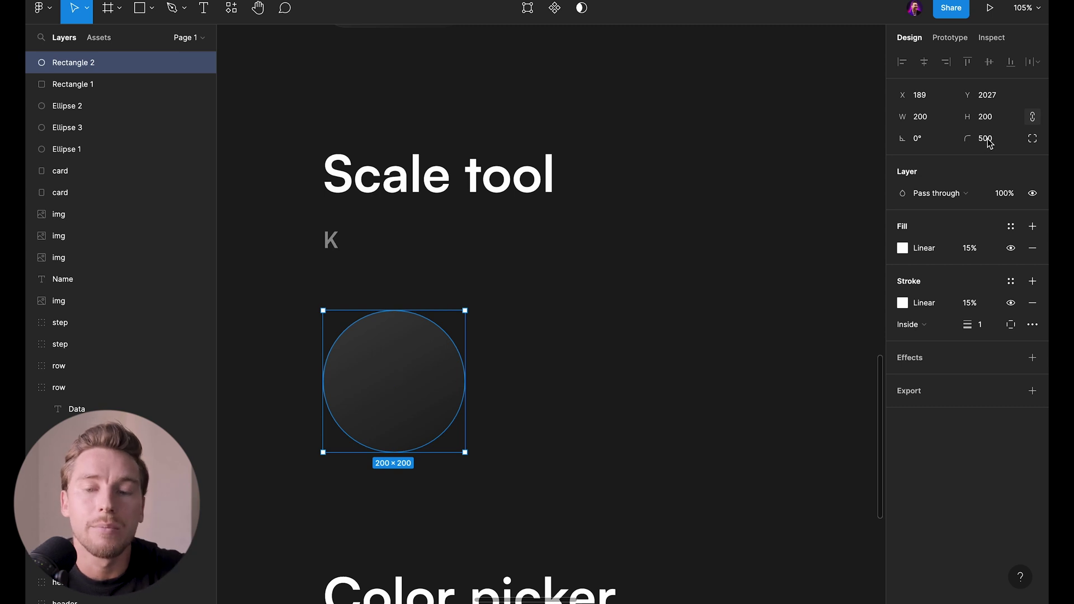
scroll(499, 347, down, 5)
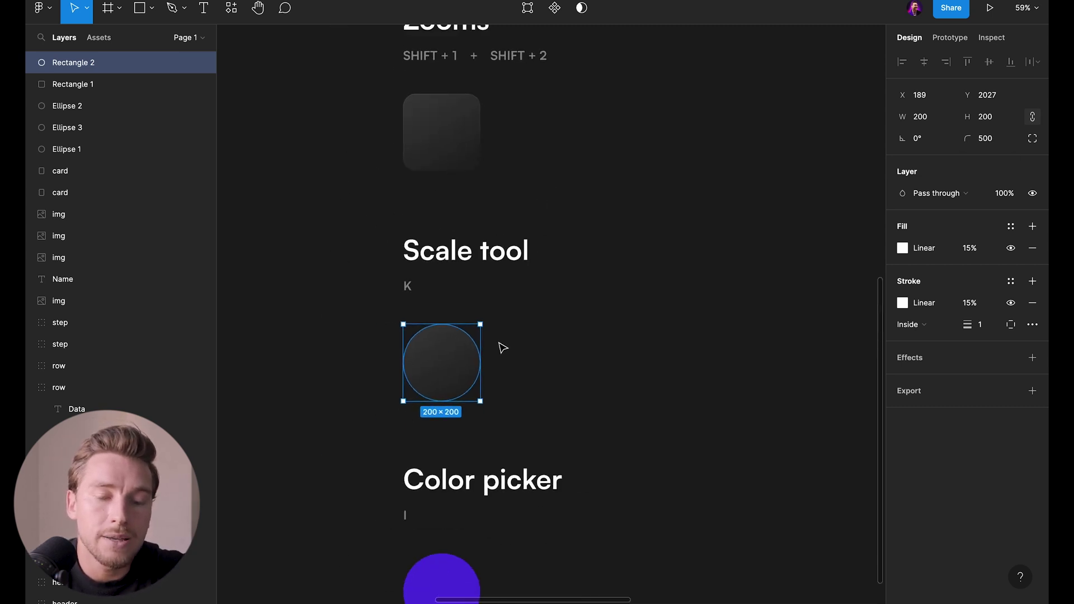
scroll(502, 348, down, 8)
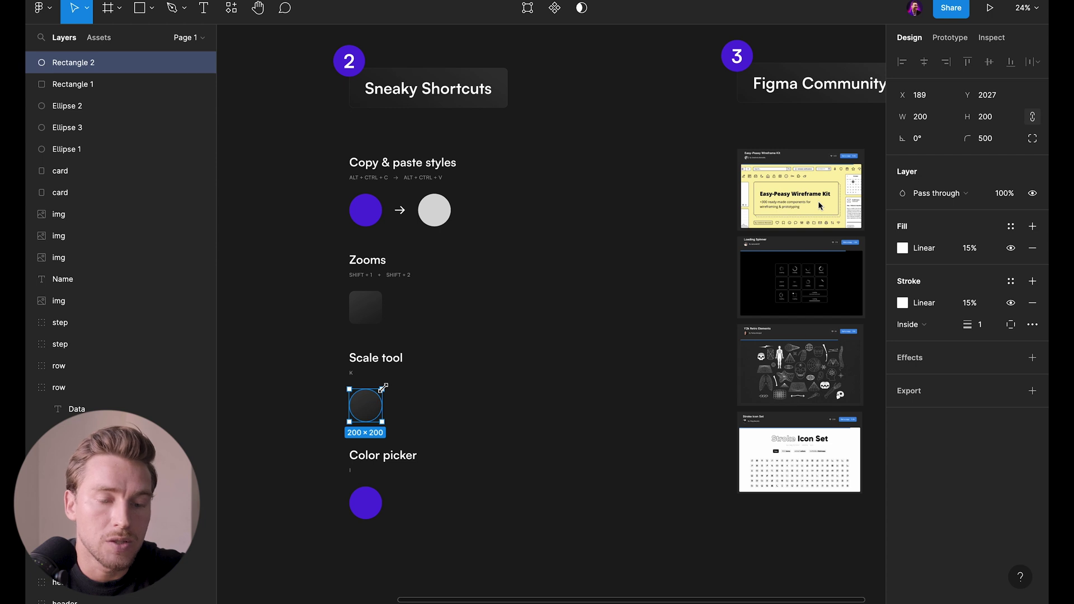
drag(384, 386, 336, 405)
scroll(667, 116, down, 2)
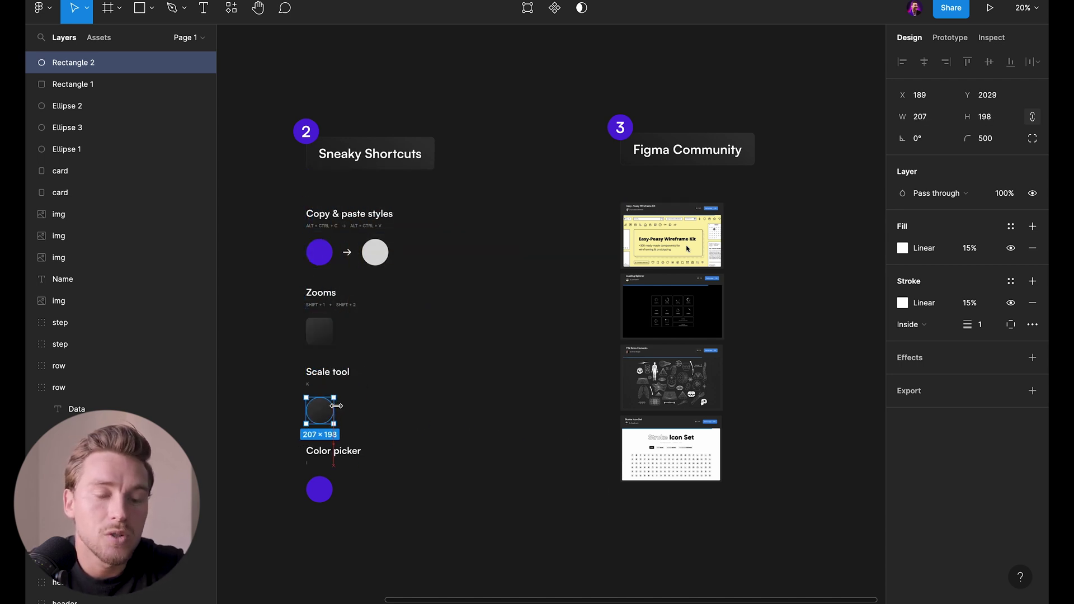
Enlarge the dark circle in the Scale tool example by 10x with the Scale tool
scroll(336, 406, up, 5)
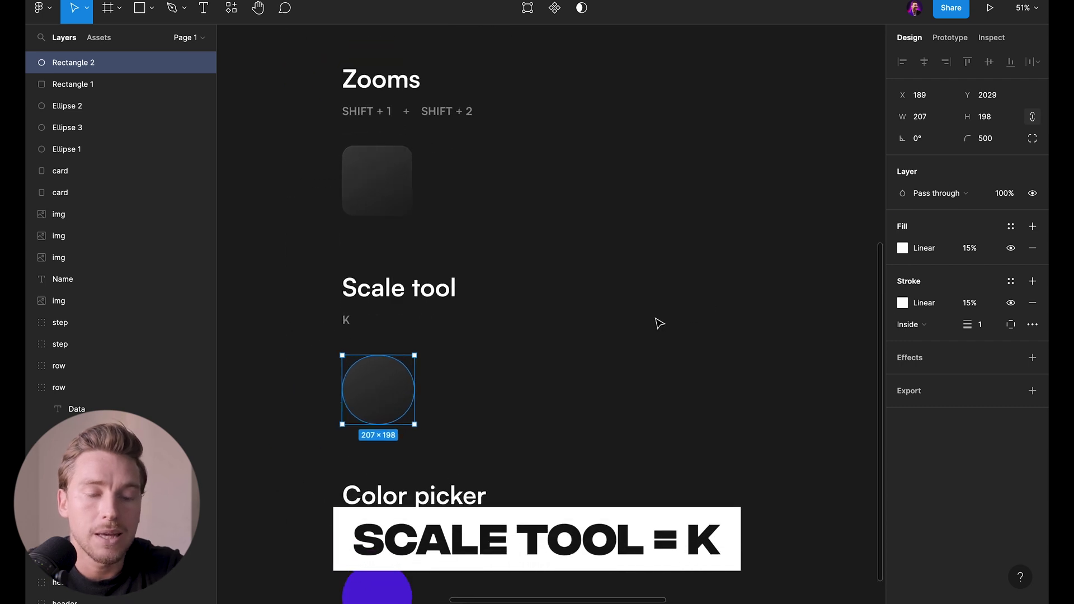
key(k)
scroll(639, 290, up, 2)
click(929, 199)
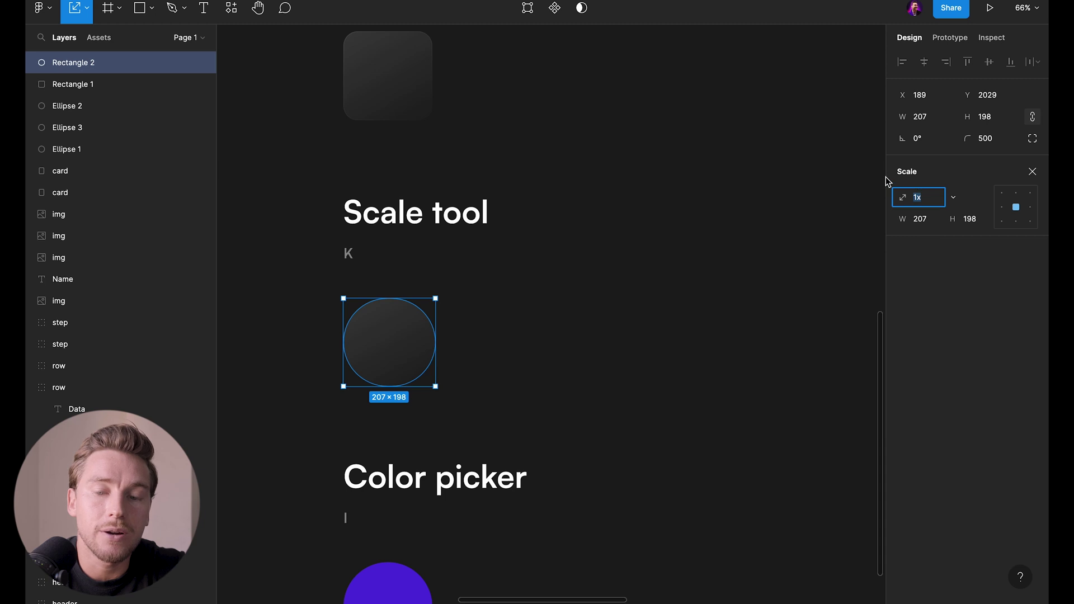
click(954, 197)
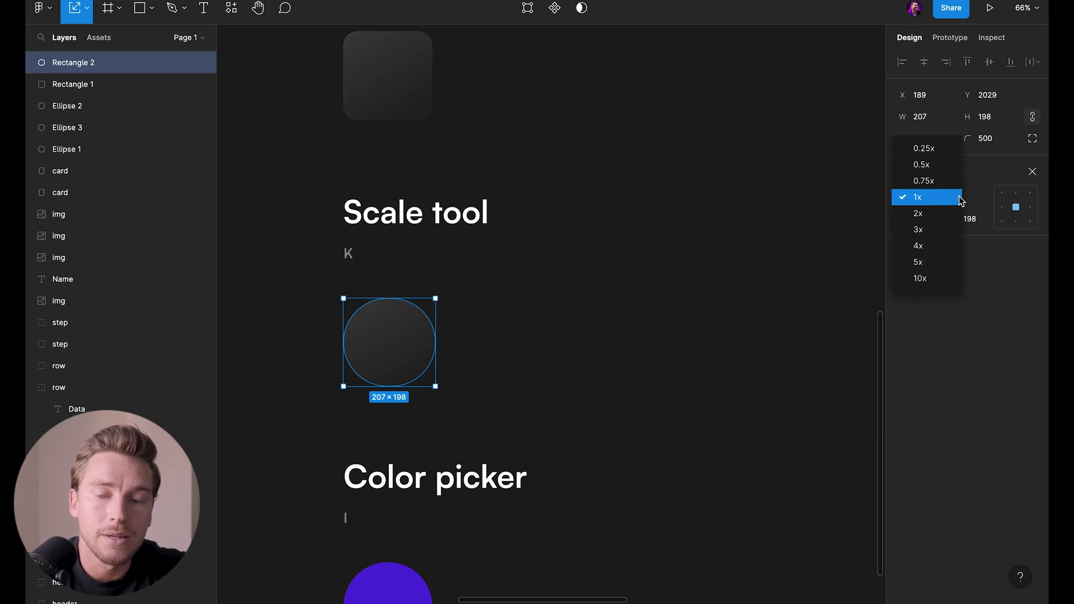
click(937, 278)
scroll(689, 280, down, 5)
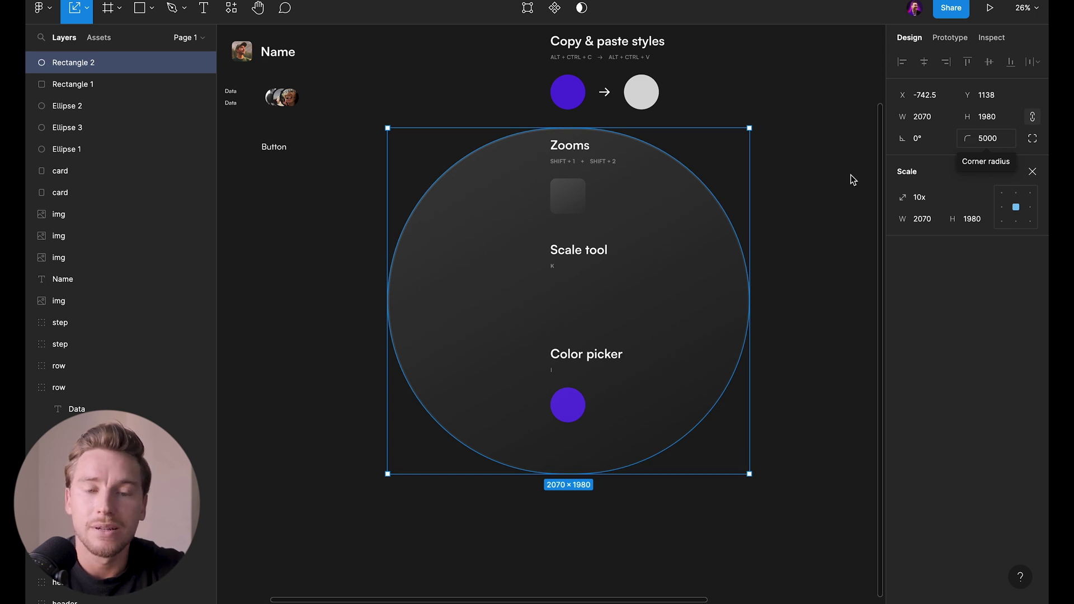
Undo the 10x scaling of the dark circle and clear the selection
key(ctrl+z)
scroll(568, 305, up, 3)
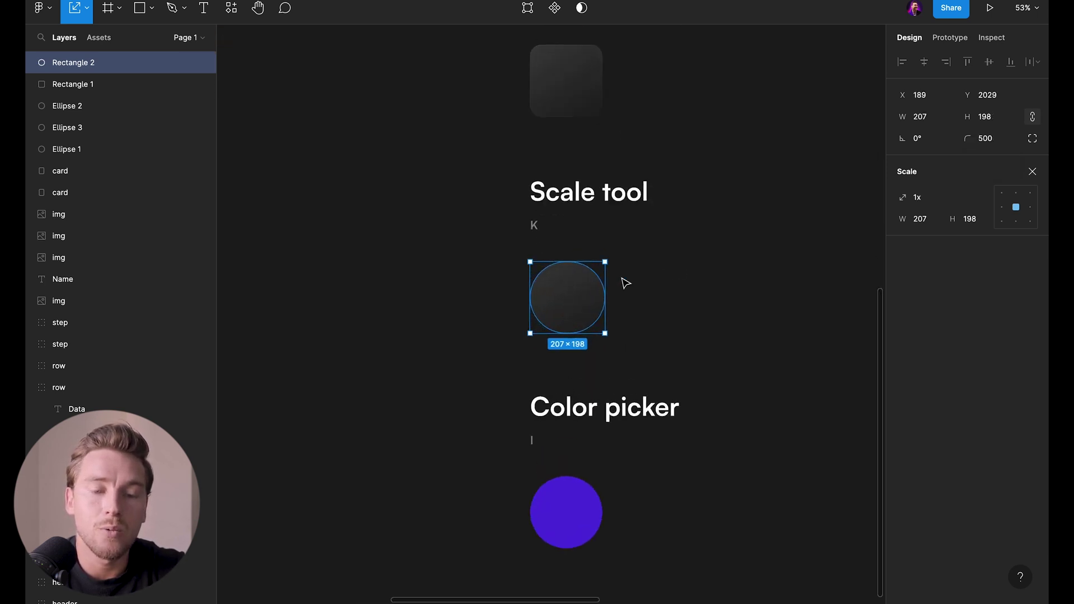
scroll(625, 283, up, 3)
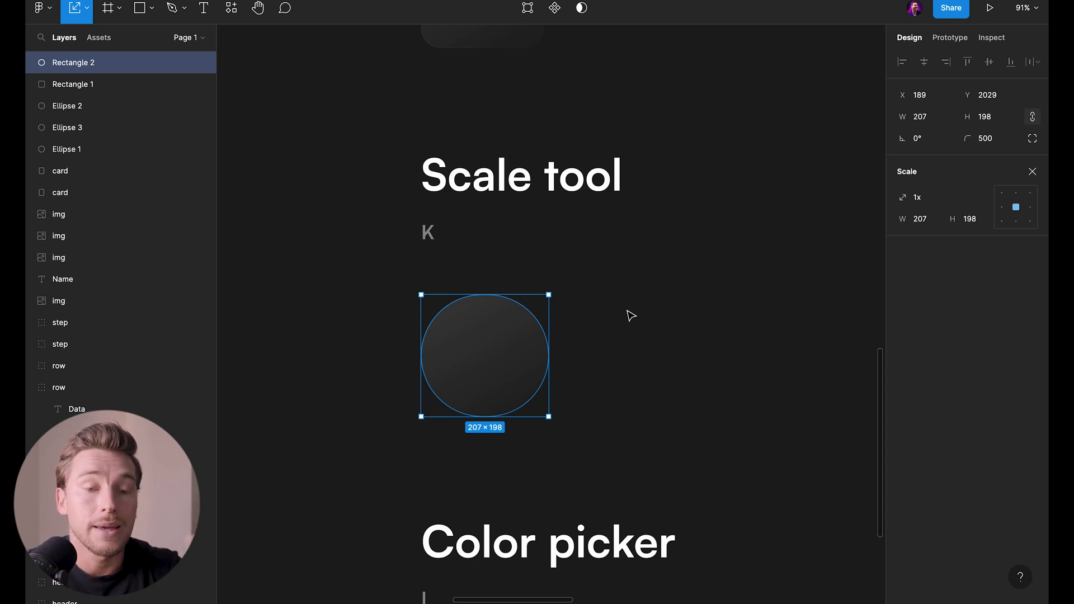
scroll(627, 311, down, 1)
key(Escape)
Duplicate the purple circle in the Color picker example and place the copy beside it at X 430, Y 2623
scroll(627, 310, down, 5)
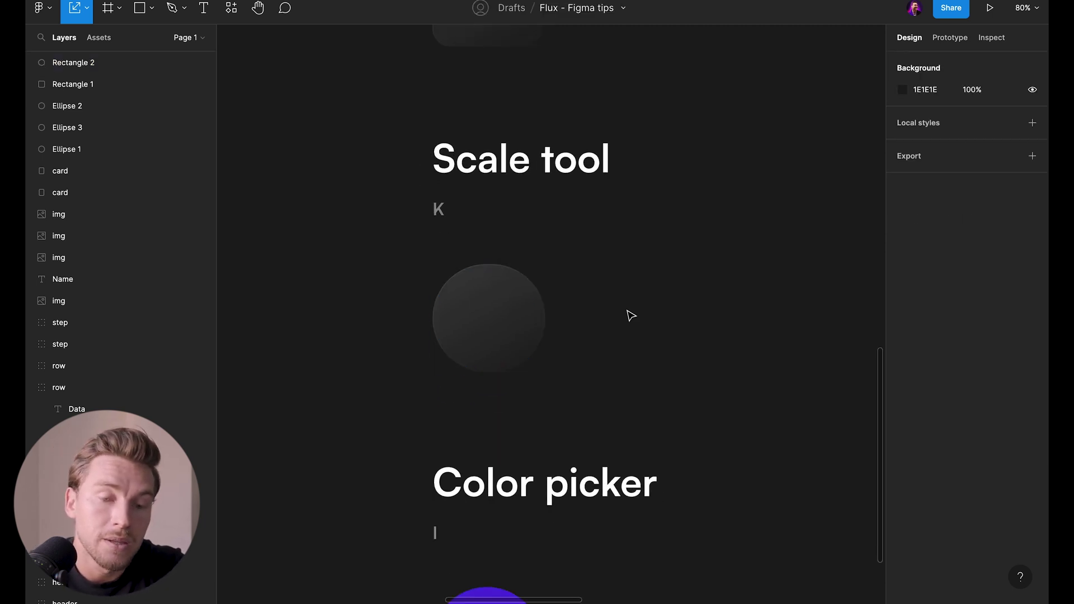
scroll(500, 348, down, 3)
click(499, 348)
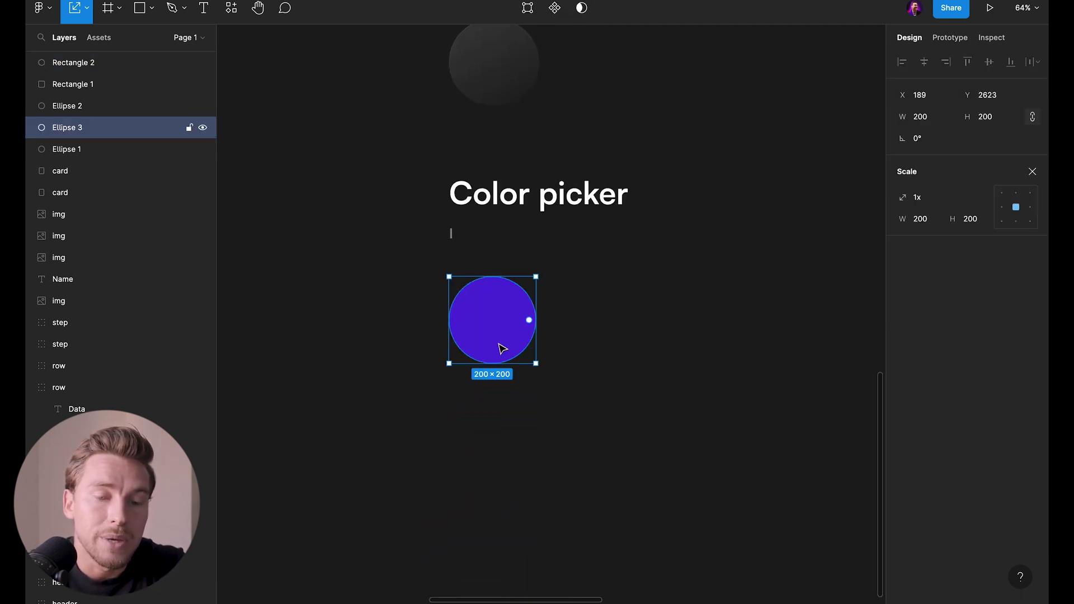
scroll(502, 348, up, 1)
scroll(502, 349, left, 1)
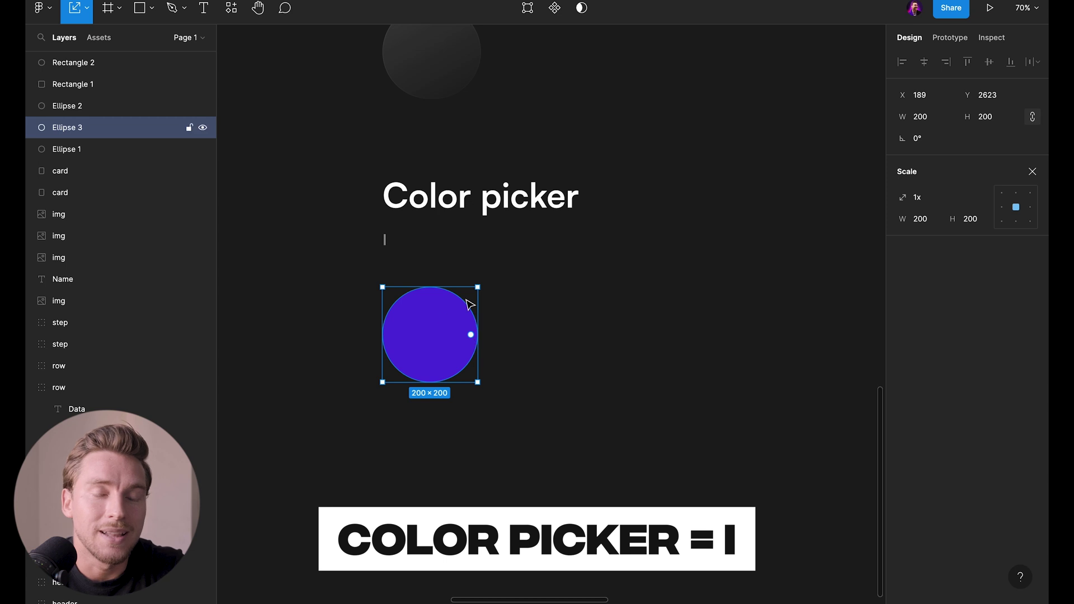
drag(434, 317, 547, 323)
scroll(547, 320, up, 5)
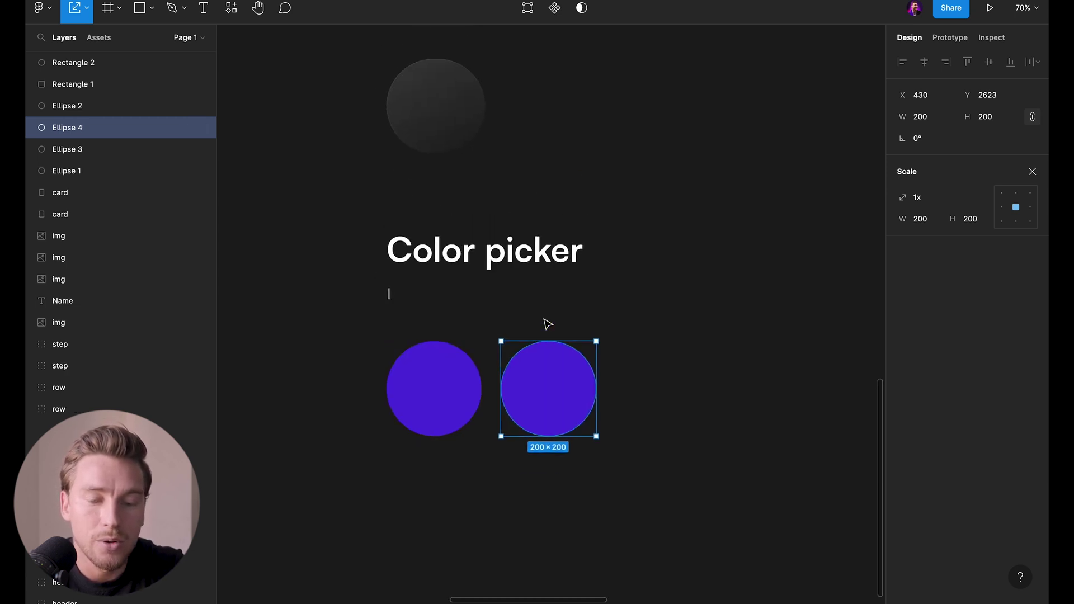
Recolor the duplicated circle in the Color picker example to 383838 by sampling the dark circle of the Scale tool example
scroll(546, 321, left, 2)
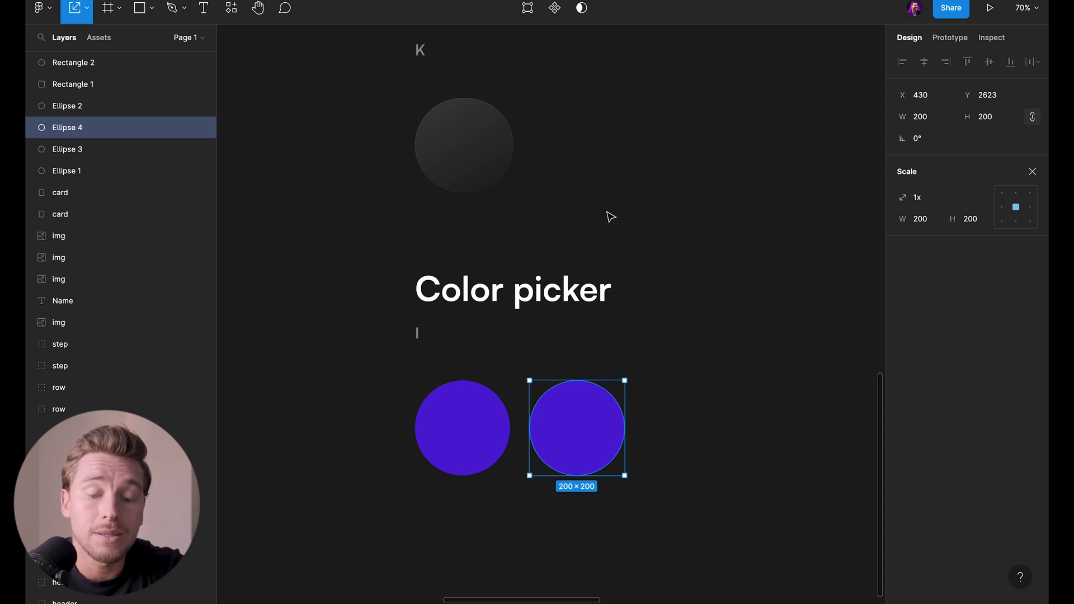
key(i)
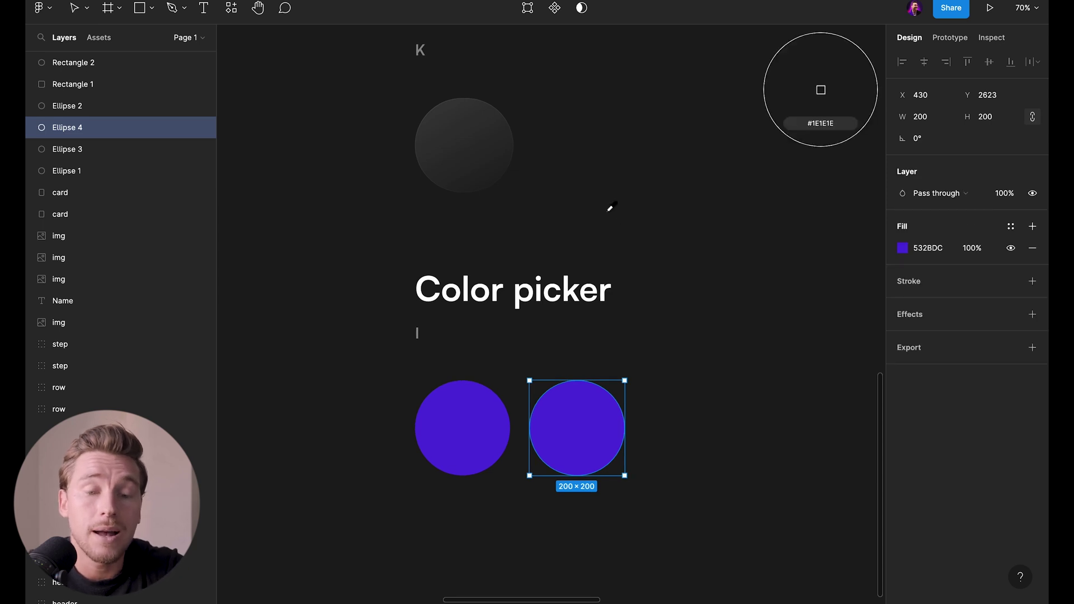
click(458, 110)
key(Escape)
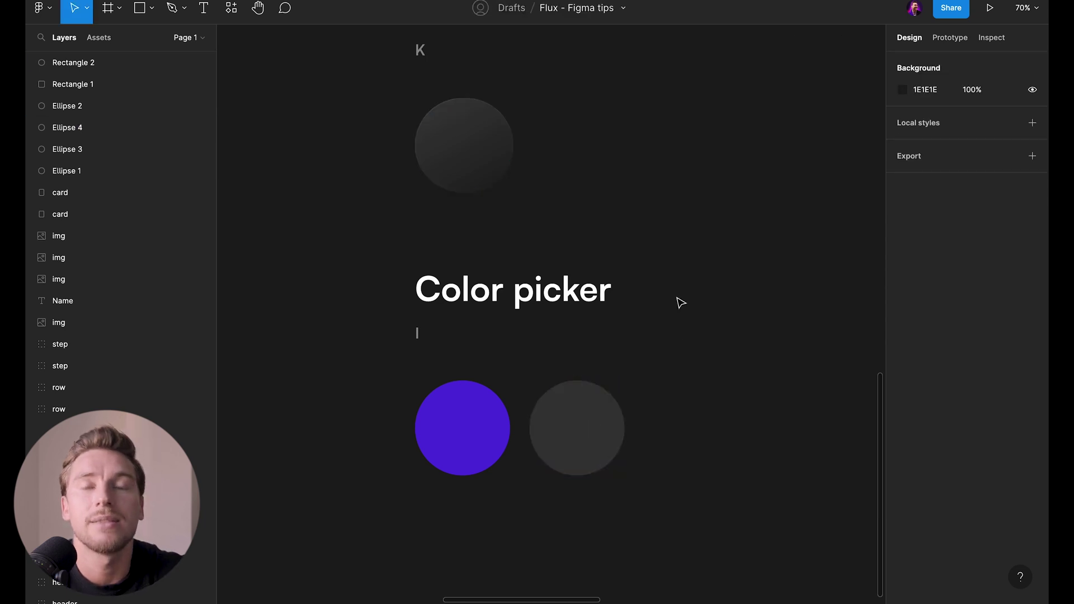
ctrl+scroll(681, 302, down, 1)
ctrl+scroll(522, 480, up, 1)
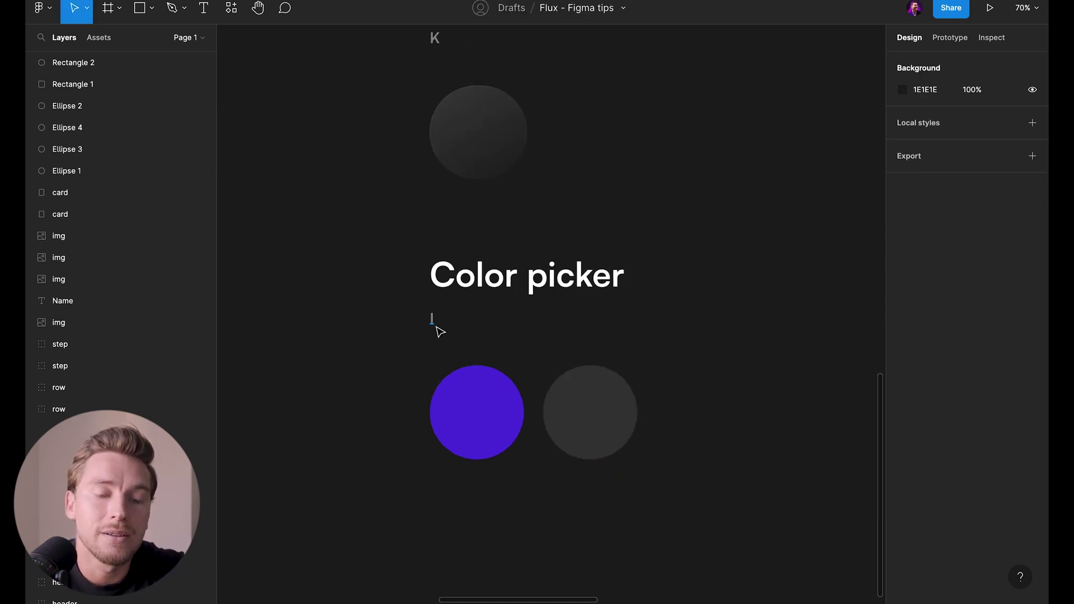
click(435, 326)
key(Escape)
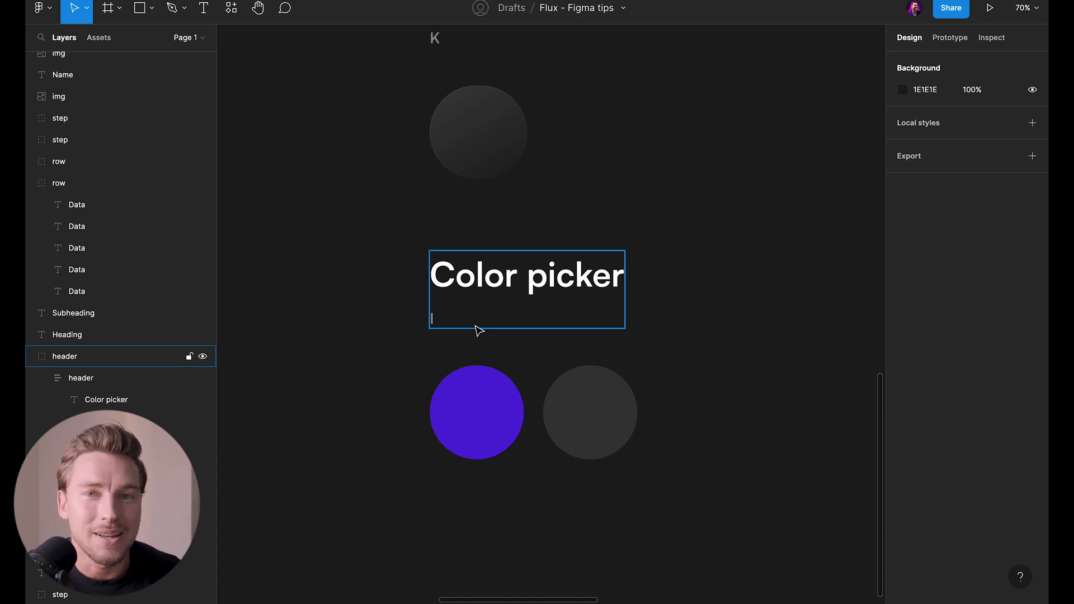
Delete the gray duplicate circle beside the purple one in the Color picker example
click(618, 420)
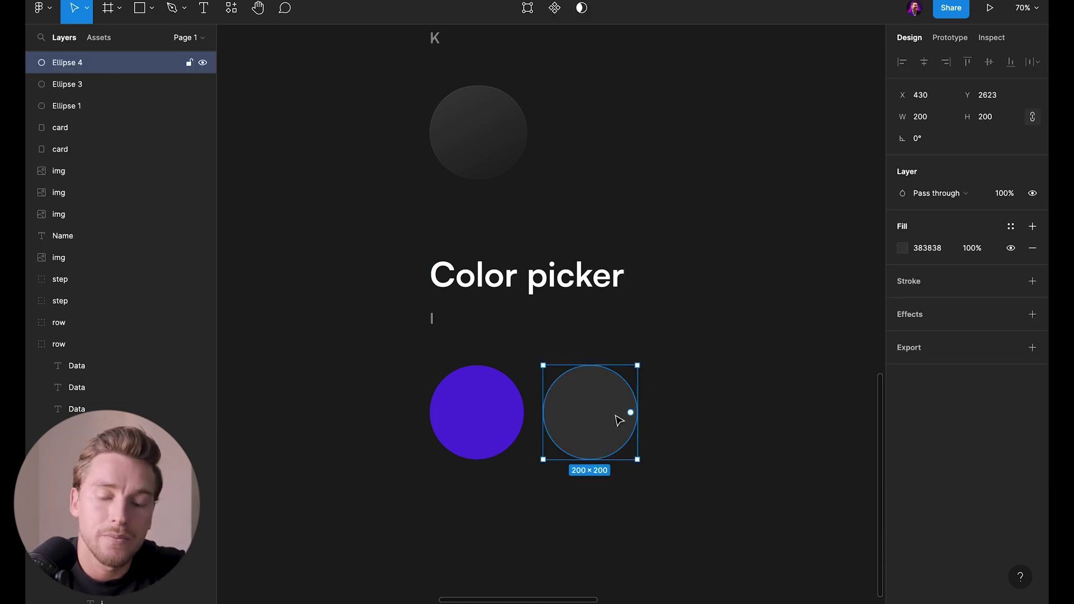
key(Delete)
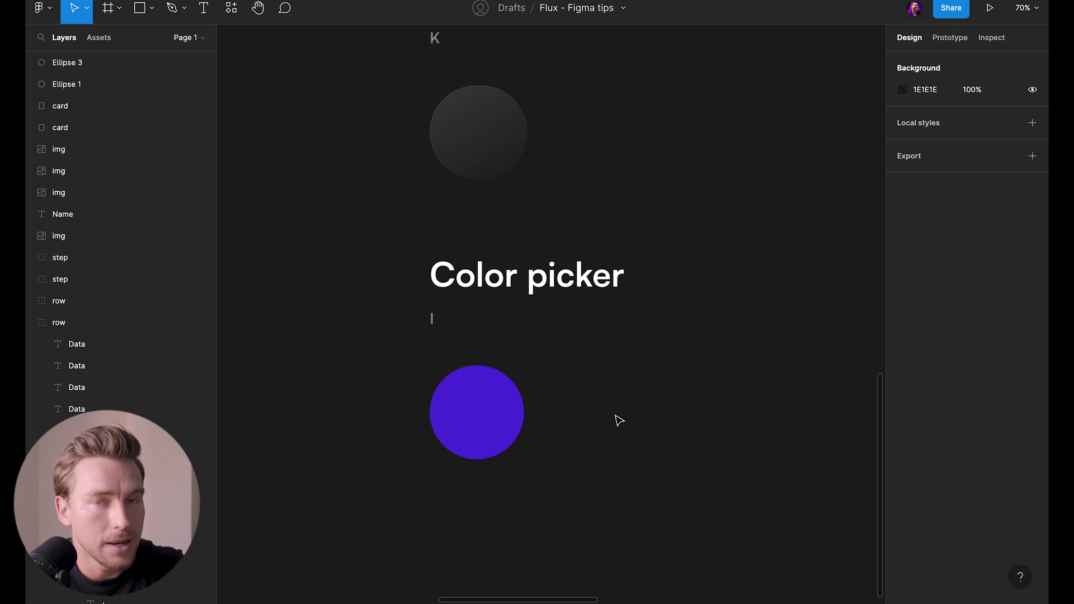
Examine the Easy-Peasy Wireframe Kit, Loading Spinner and Y2k Retro Elements previews in the Figma Community section
scroll(619, 420, down, 5)
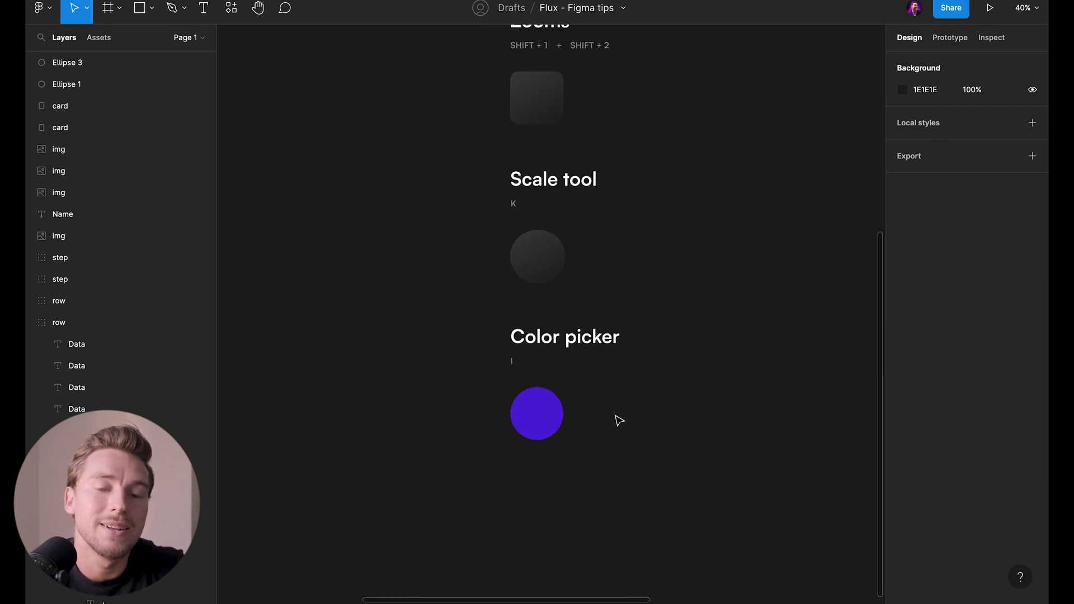
scroll(615, 415, up, 8)
scroll(615, 415, right, 8)
scroll(547, 424, up, 4)
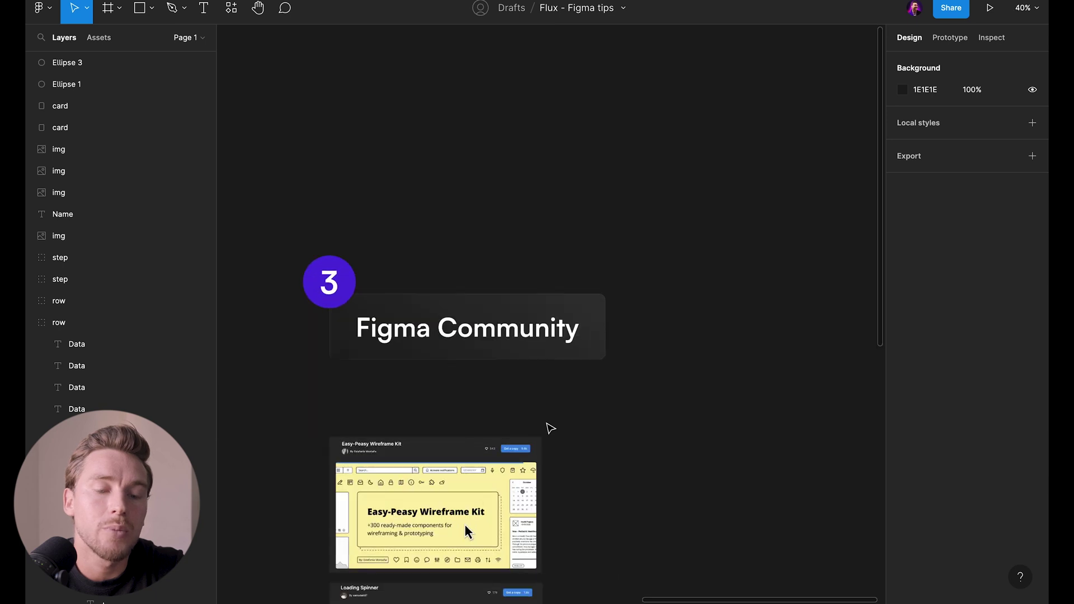
scroll(547, 424, up, 5)
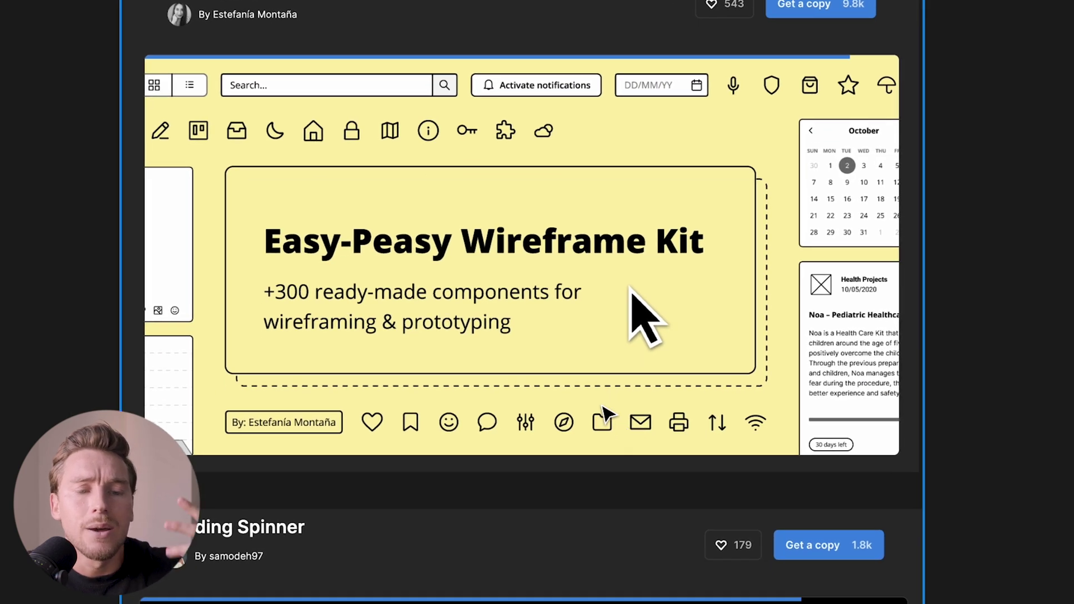
scroll(637, 374, down, 8)
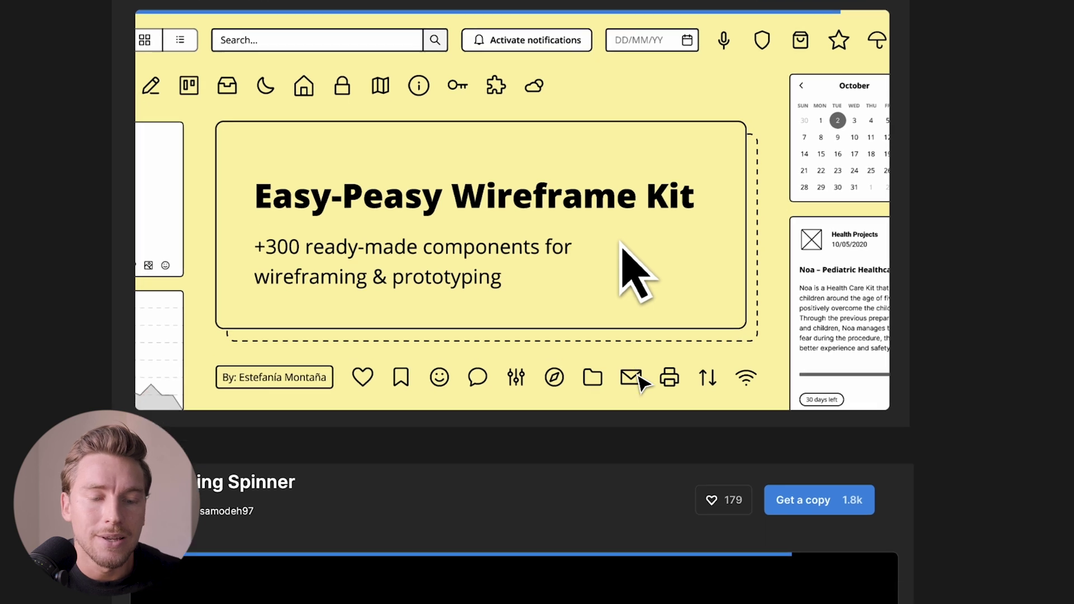
scroll(638, 378, up, 1)
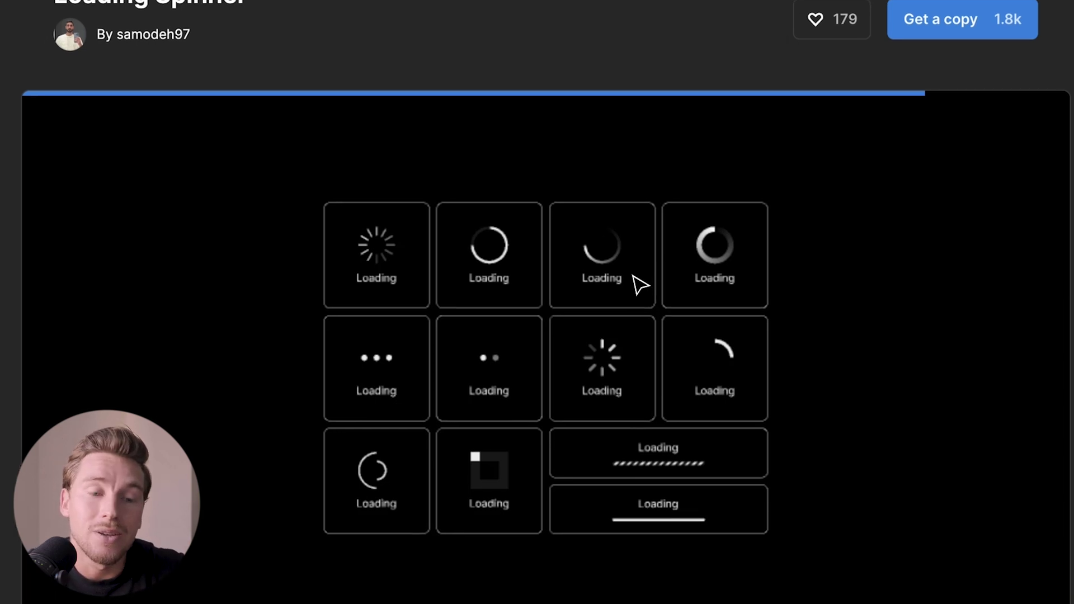
scroll(641, 285, down, 6)
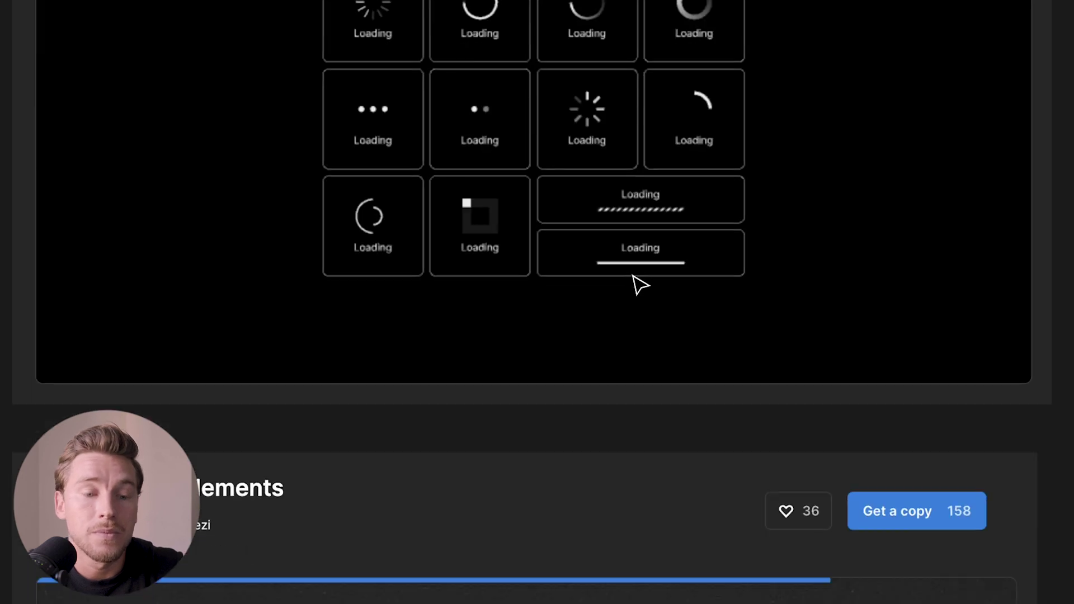
scroll(632, 275, down, 5)
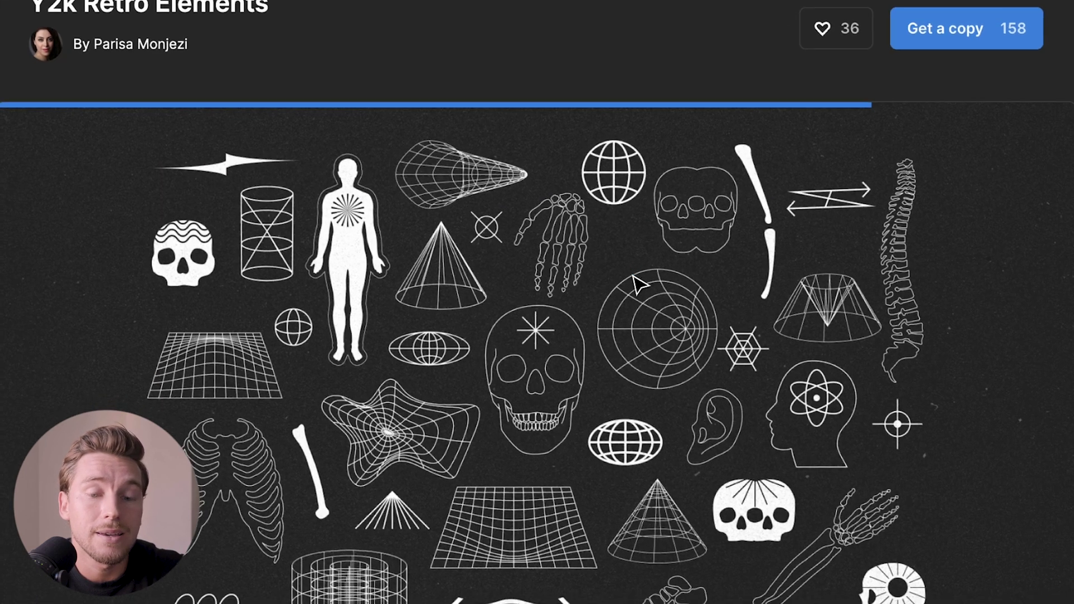